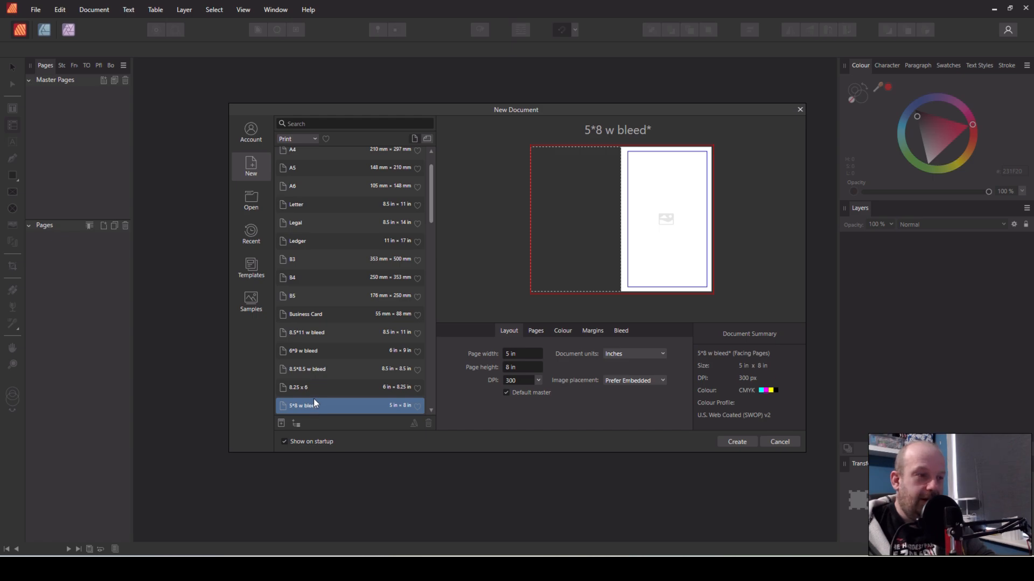
Create the 5*8 w bleed facing-pages document and add two pages after page 1 using Master A
click(733, 444)
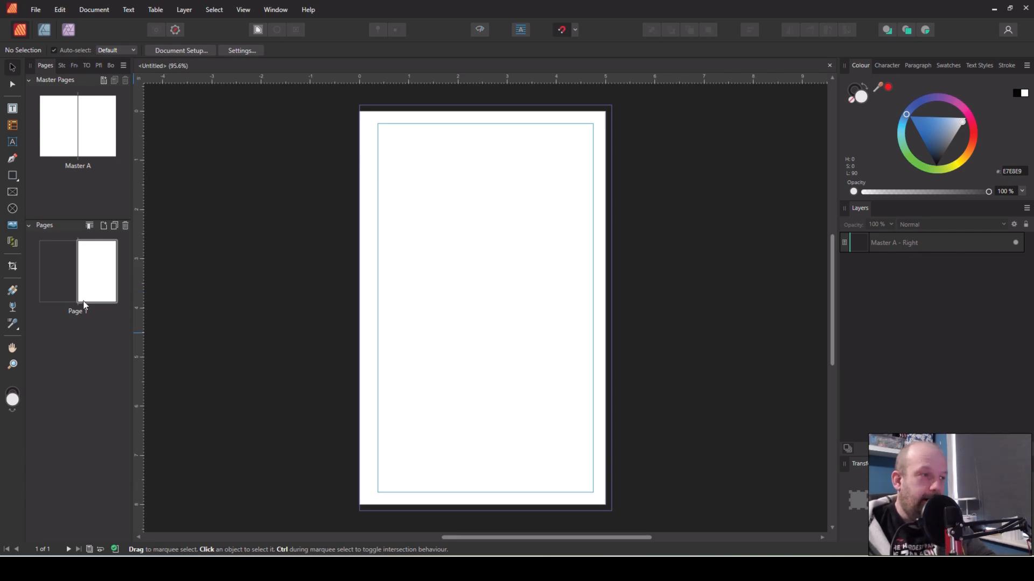
right_click(108, 278)
click(151, 283)
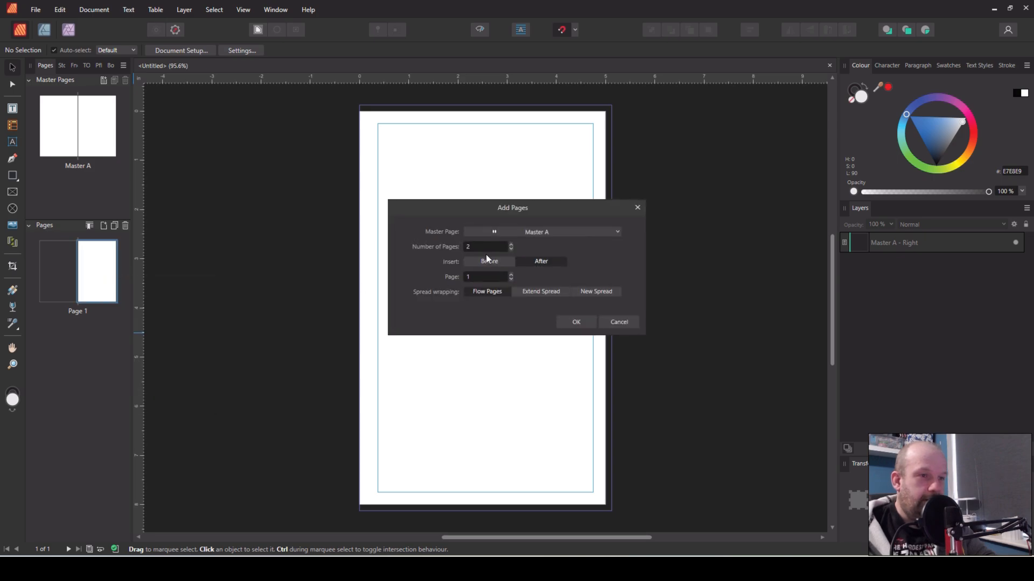
click(574, 322)
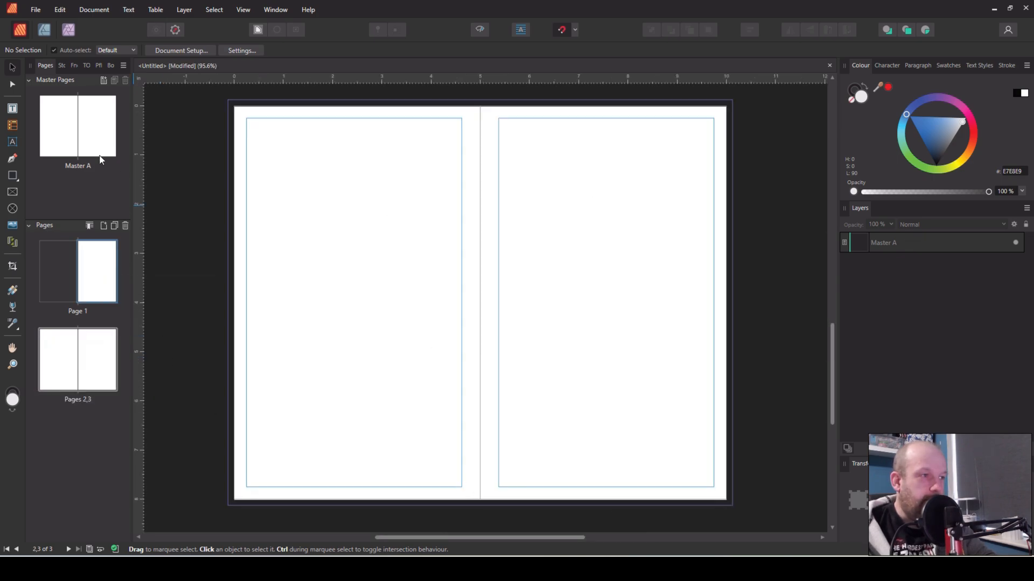
On Master A, draw a small single-column table and set its cell height to 7mm
double_click(67, 135)
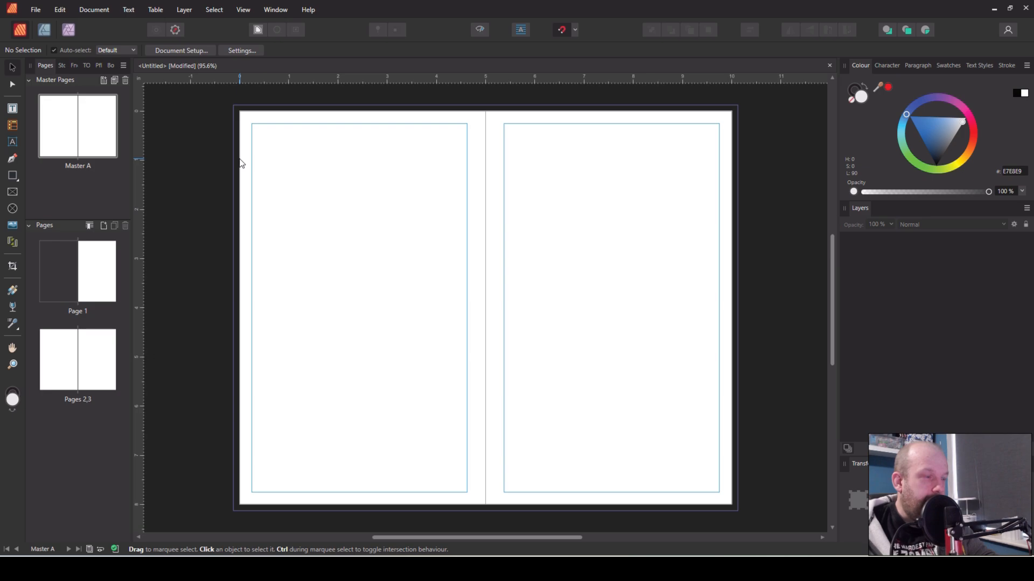
click(9, 125)
drag(263, 172, 292, 240)
click(277, 166)
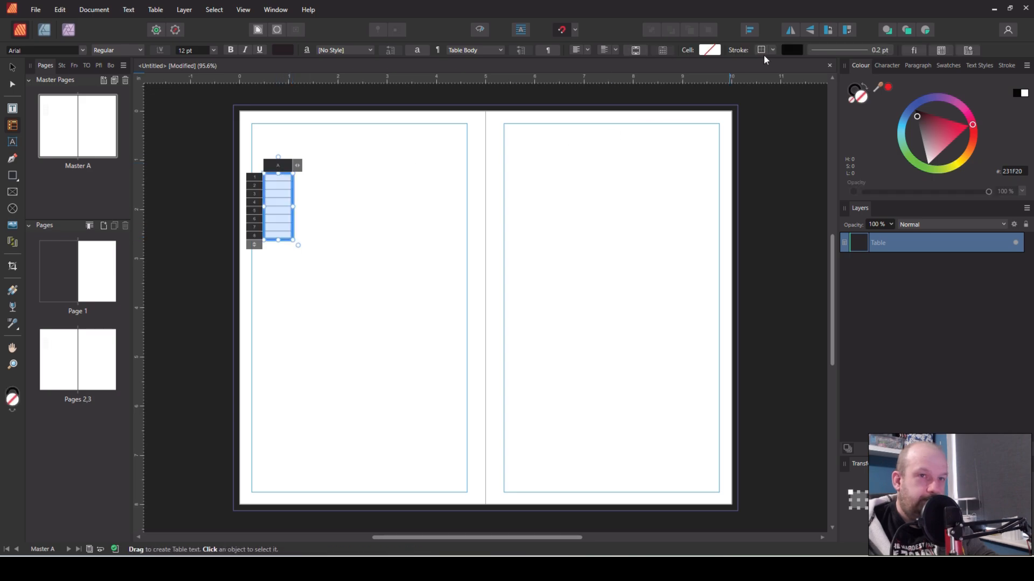
click(940, 51)
click(841, 296)
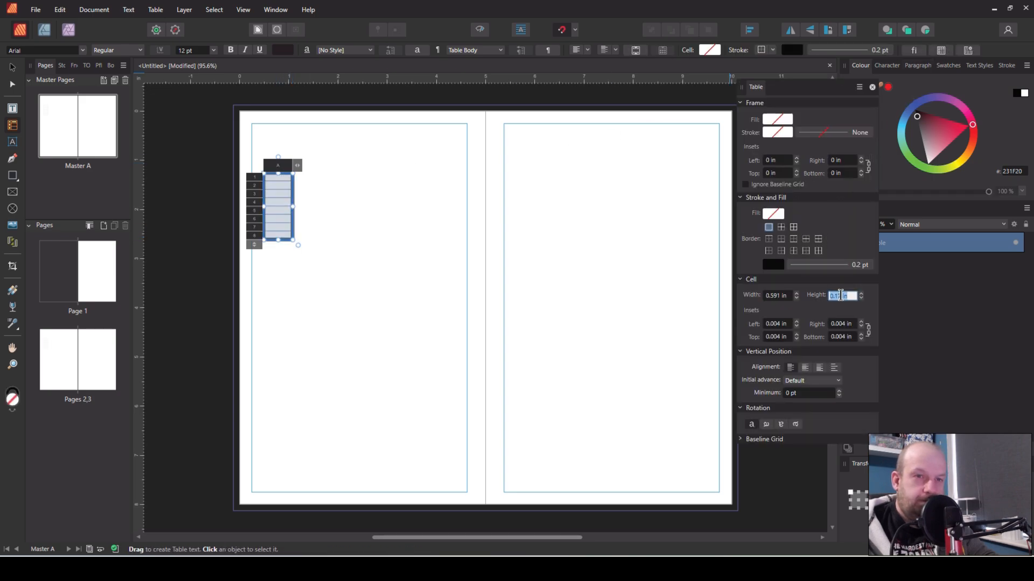
text(7mm)
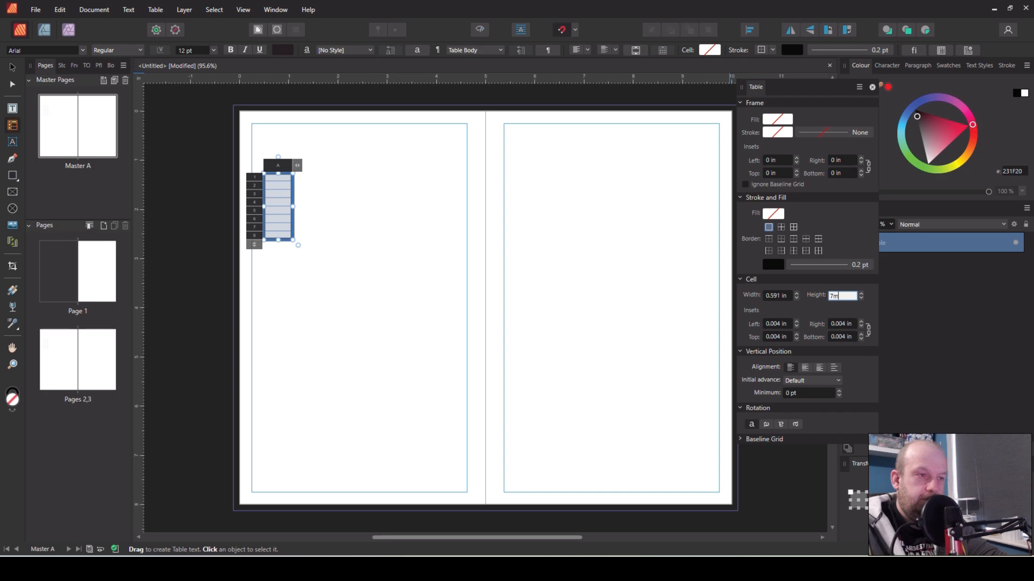
key(Return)
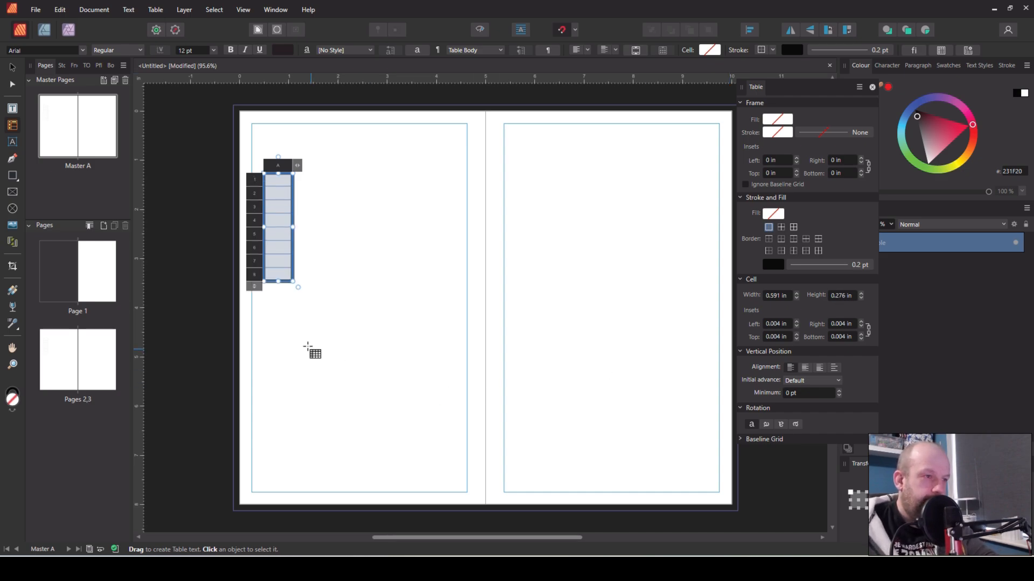
Move the table to the left page's top margin and stretch it to fill the margins with more rows
key(v)
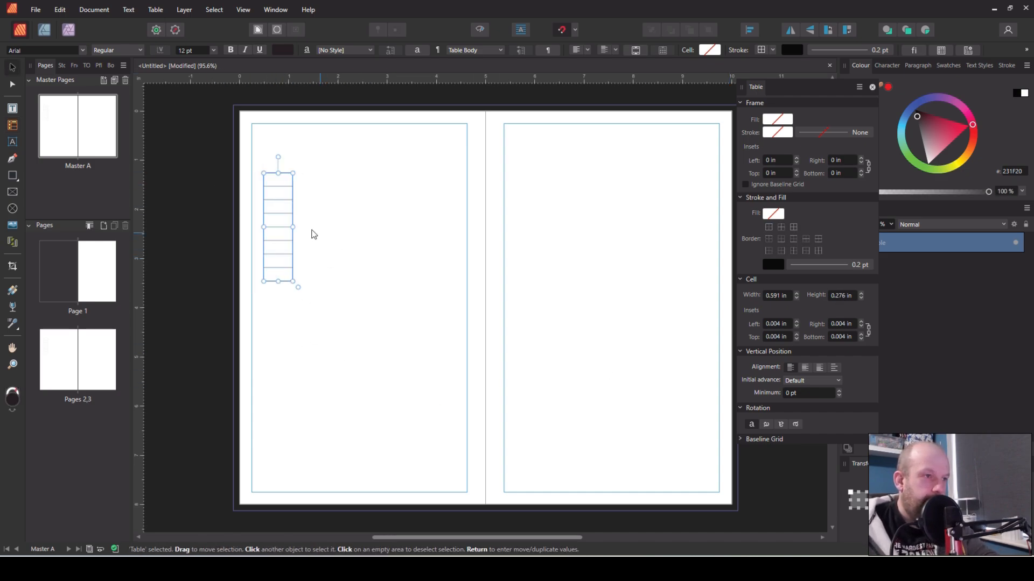
mouse_move(285, 220)
mouse_down()
mouse_move(278, 188)
mouse_move(277, 230)
mouse_up()
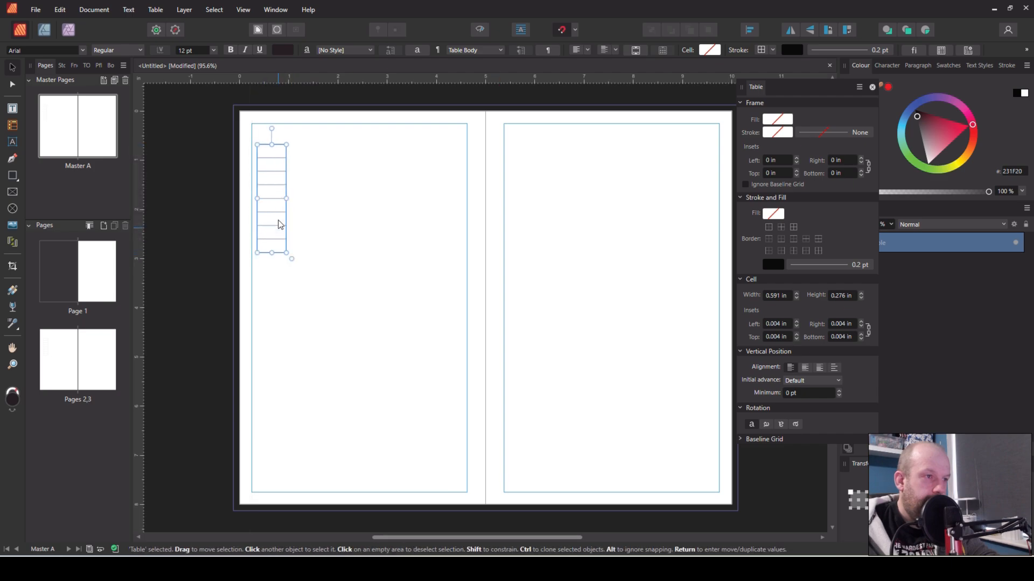
double_click(259, 248)
drag(248, 258, 233, 485)
drag(286, 314, 463, 322)
click(284, 137)
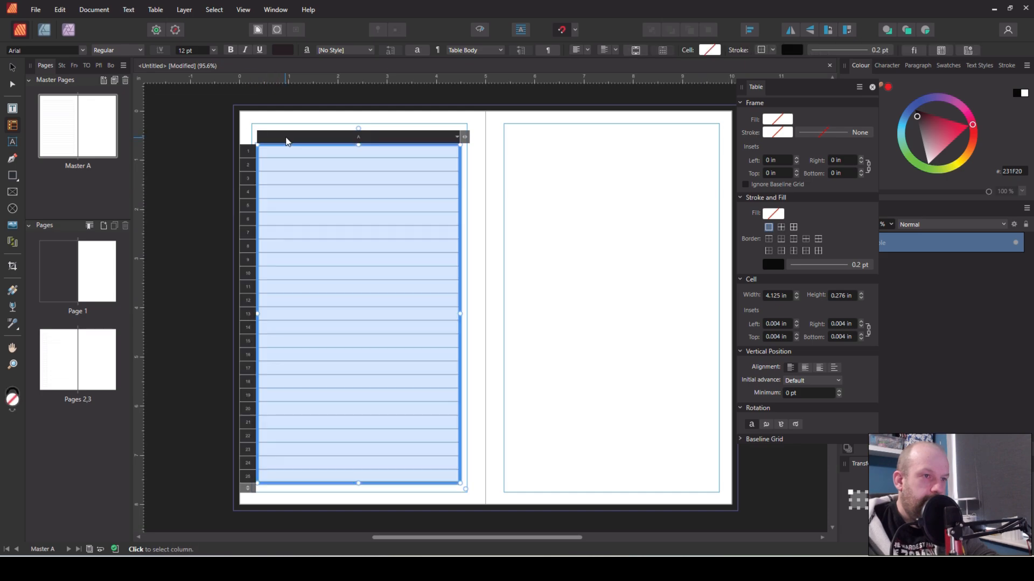
Set the stroke of the table's vertical and outer borders to none, leaving only horizontal lines
click(809, 251)
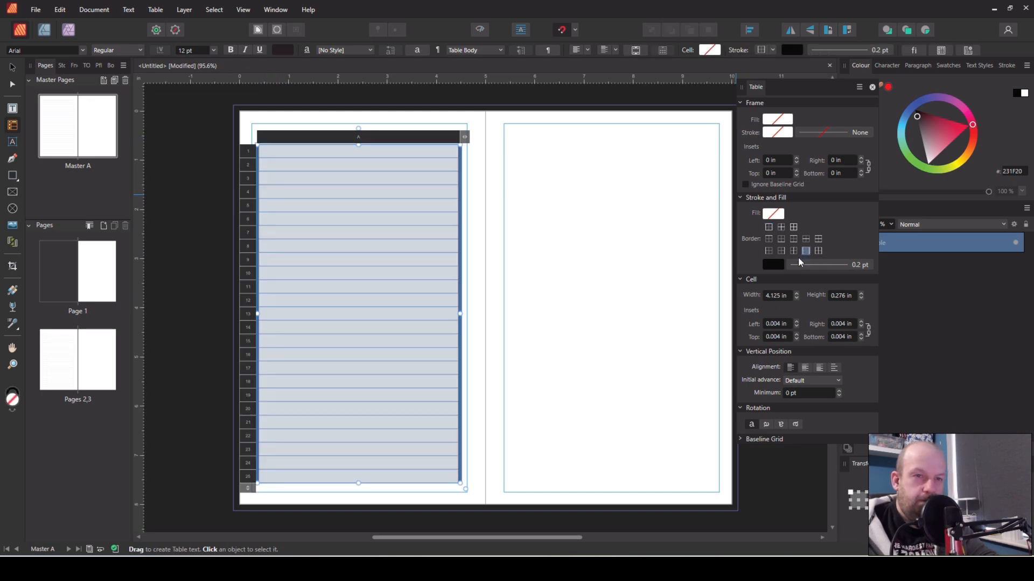
click(776, 266)
click(849, 286)
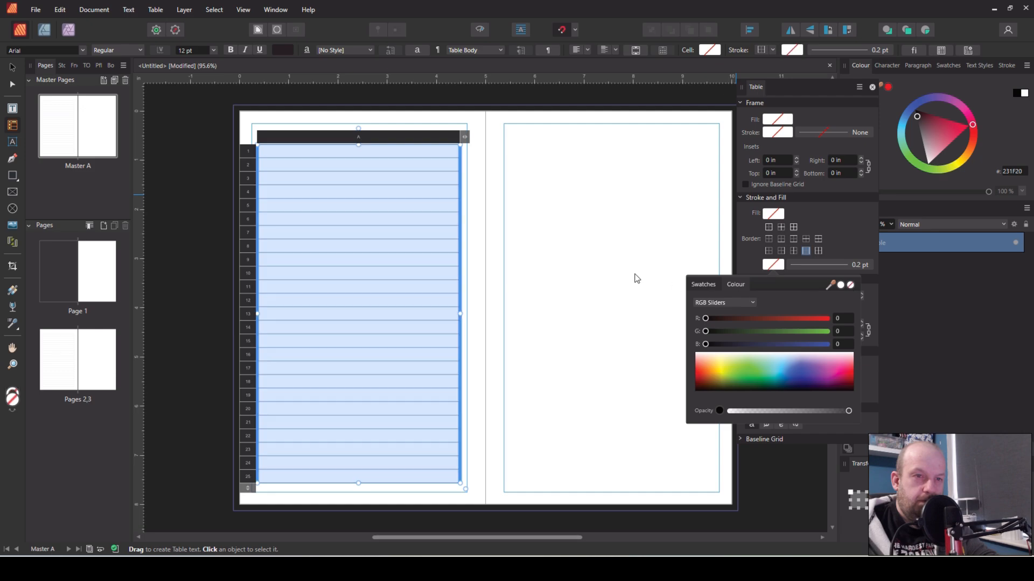
click(633, 272)
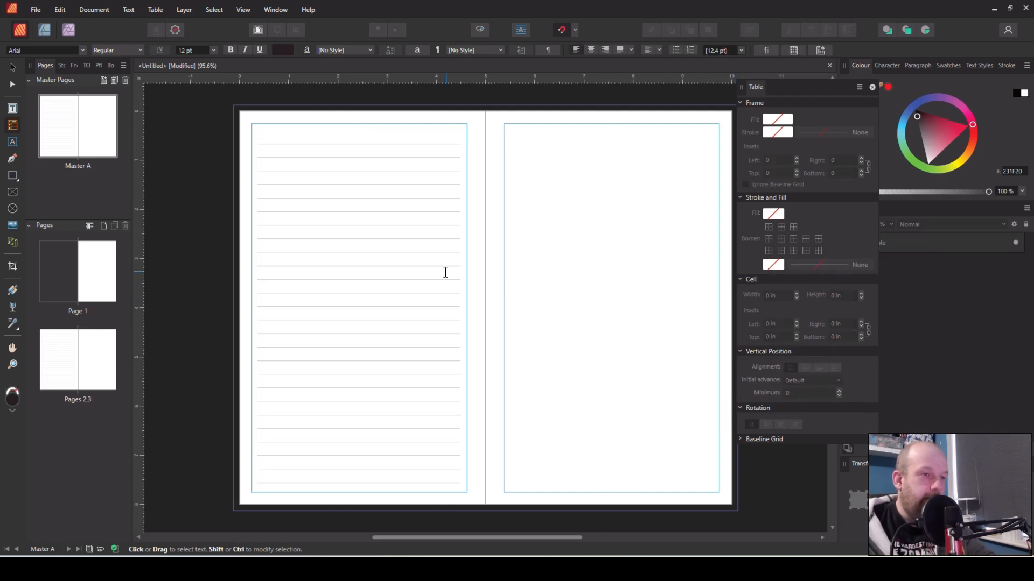
Open the pages 2–3 spread to check the master's lines on the pages
click(12, 68)
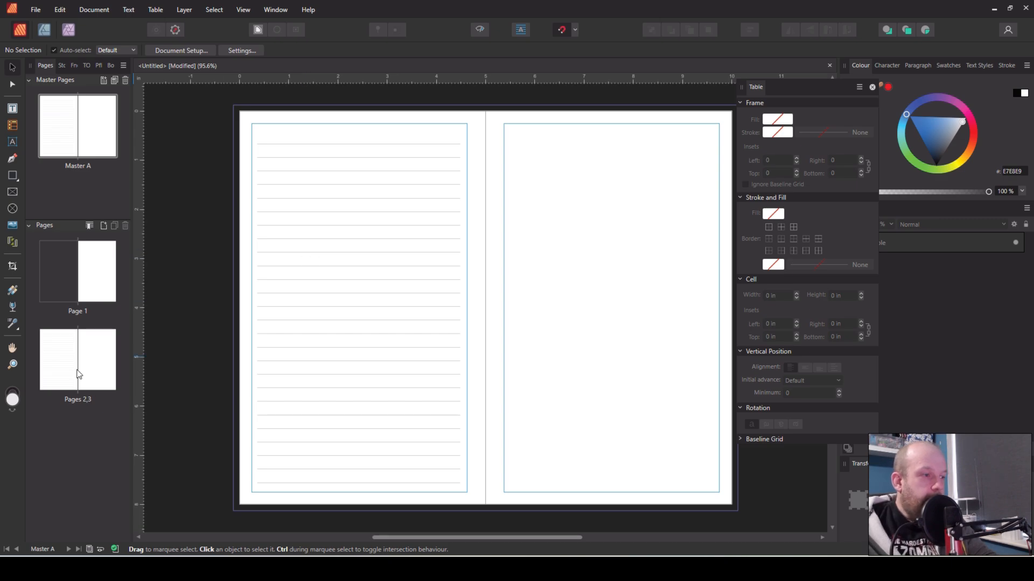
click(313, 322)
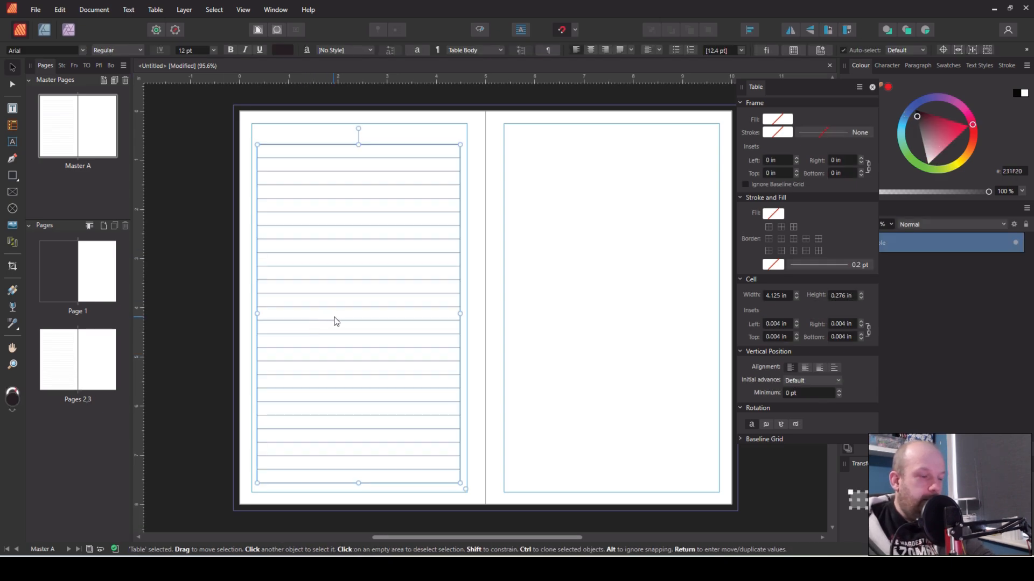
double_click(86, 358)
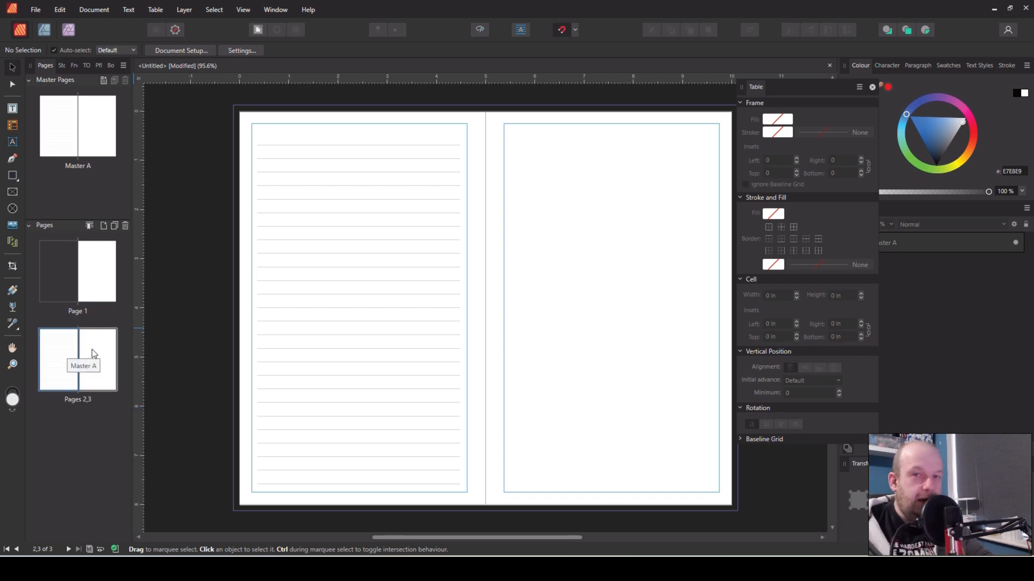
Apply no master (None) to page 2 of the spread
right_click(61, 360)
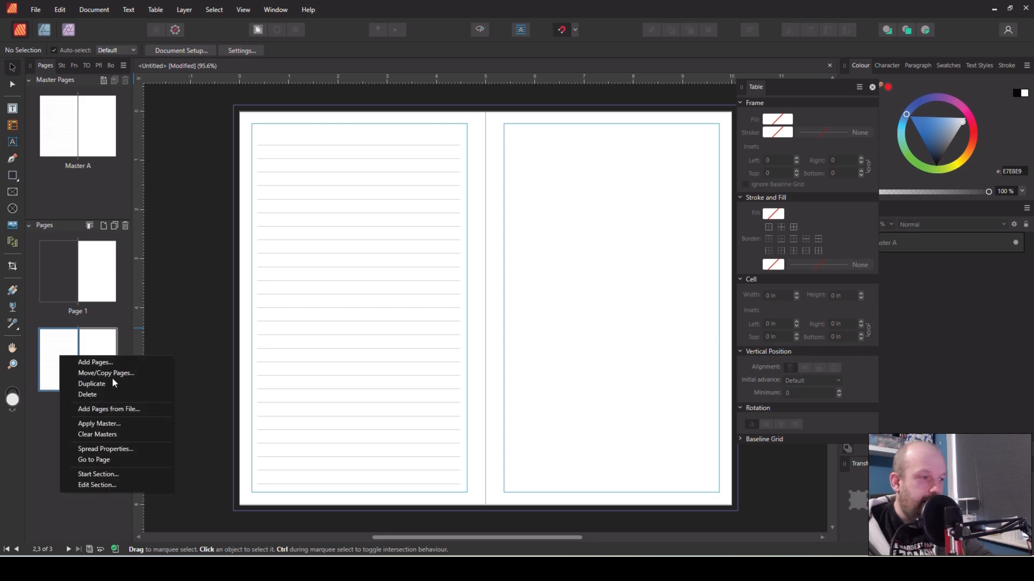
click(111, 424)
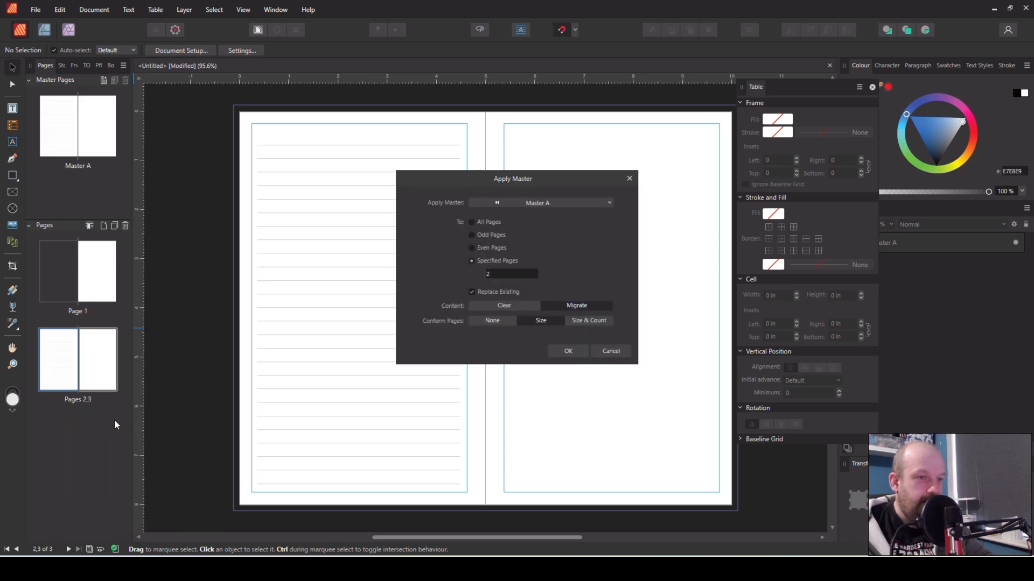
click(609, 204)
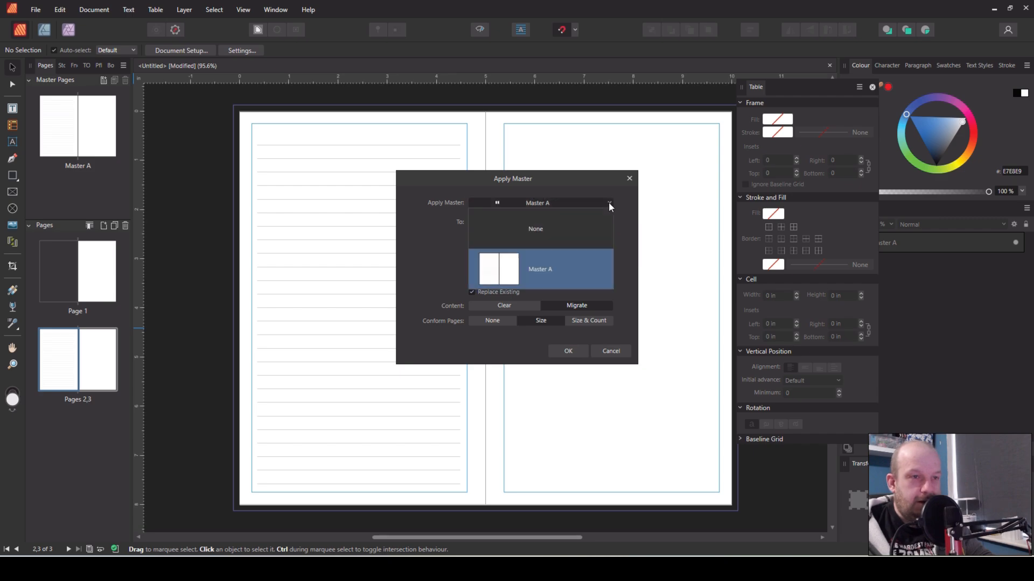
click(534, 227)
click(559, 351)
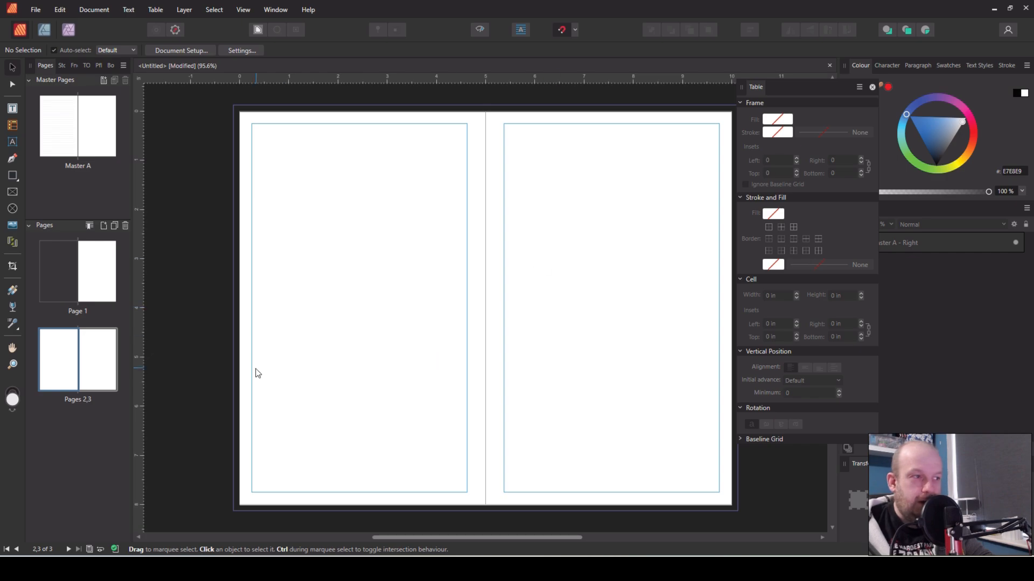
Reapply Master A to the pages 2–3 spread
right_click(81, 370)
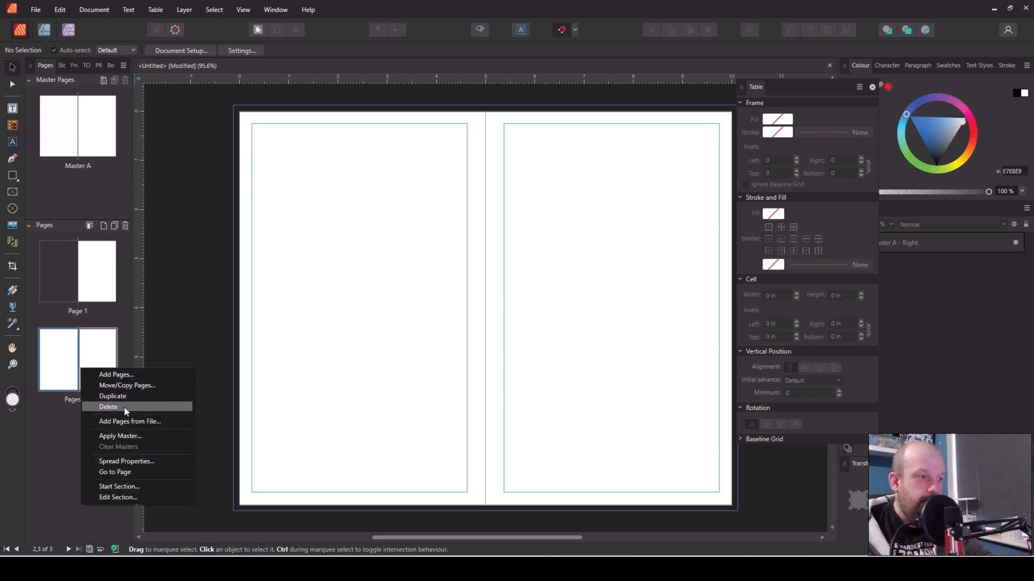
click(131, 437)
click(560, 351)
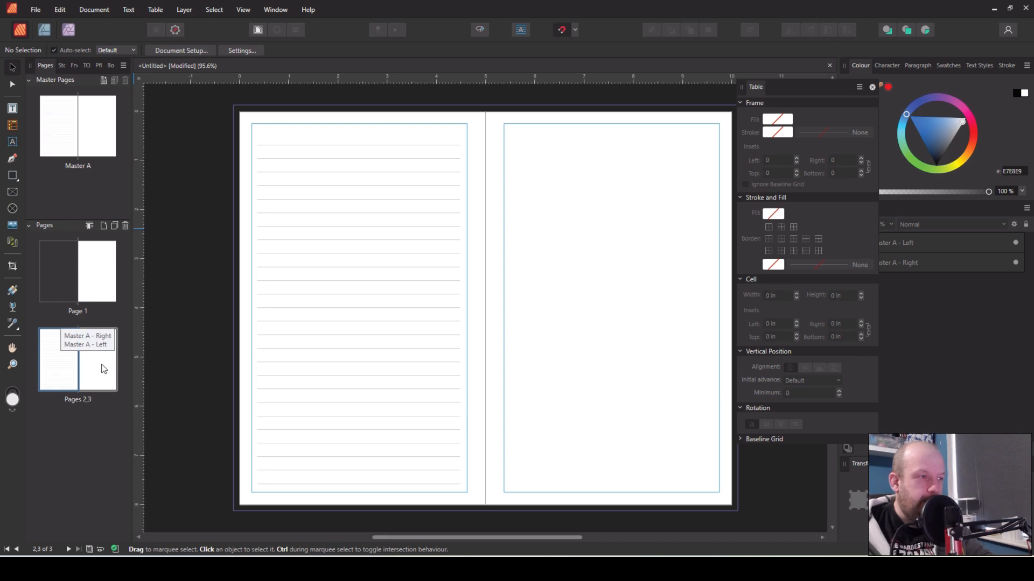
On Master A, duplicate the lined table onto the right page within its margins
double_click(89, 139)
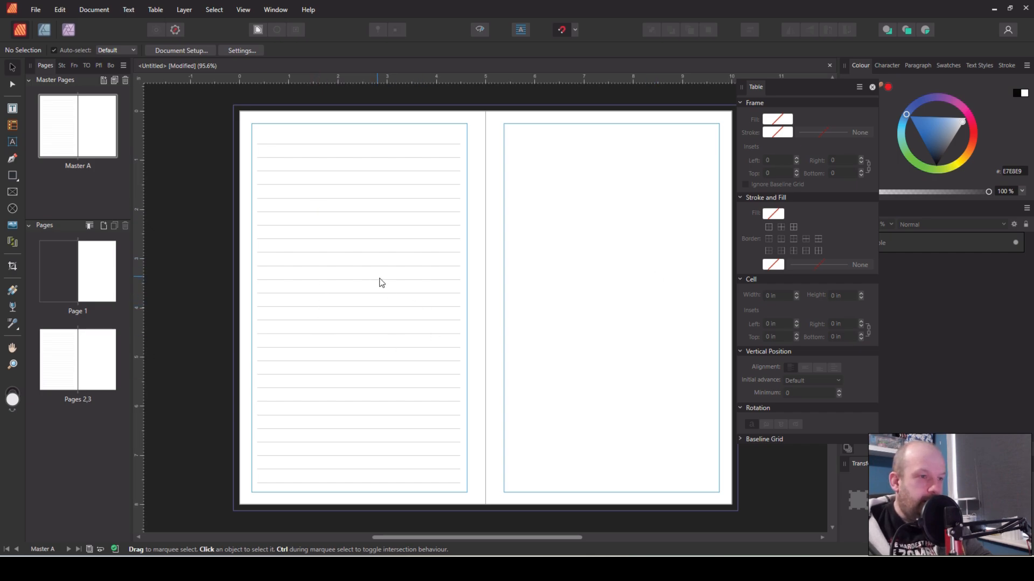
click(399, 405)
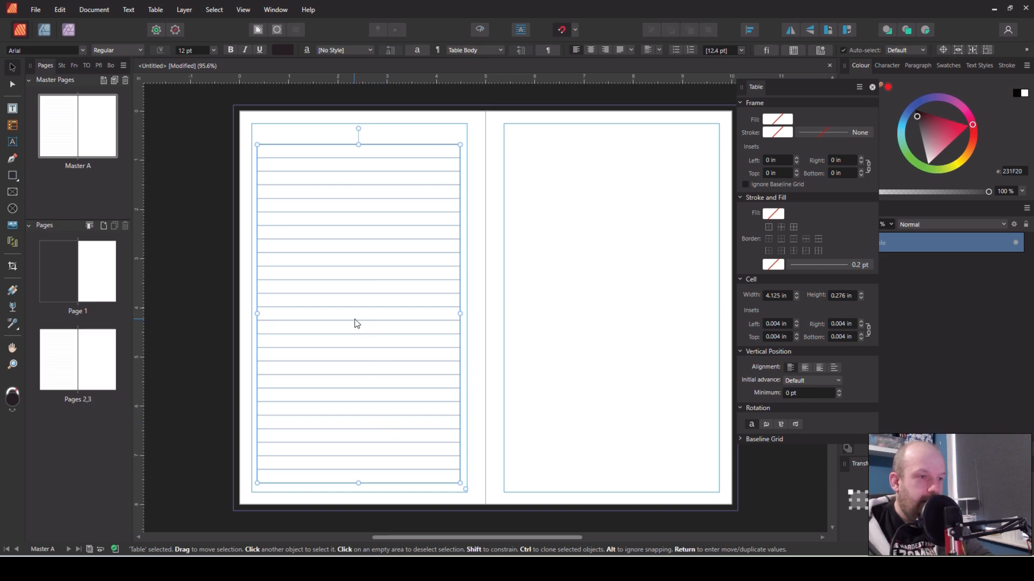
drag(356, 323, 609, 320)
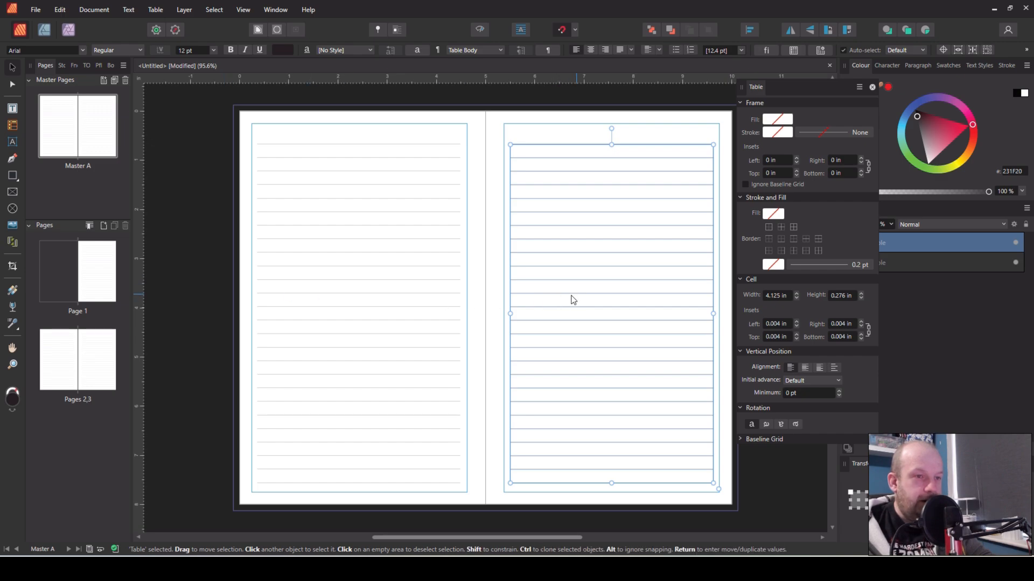
mouse_move(572, 300)
mouse_down()
mouse_move(420, 297)
mouse_move(614, 295)
mouse_move(595, 257)
mouse_move(607, 300)
mouse_move(577, 272)
mouse_move(450, 207)
mouse_move(578, 313)
mouse_move(581, 299)
mouse_up()
drag(623, 284, 474, 306)
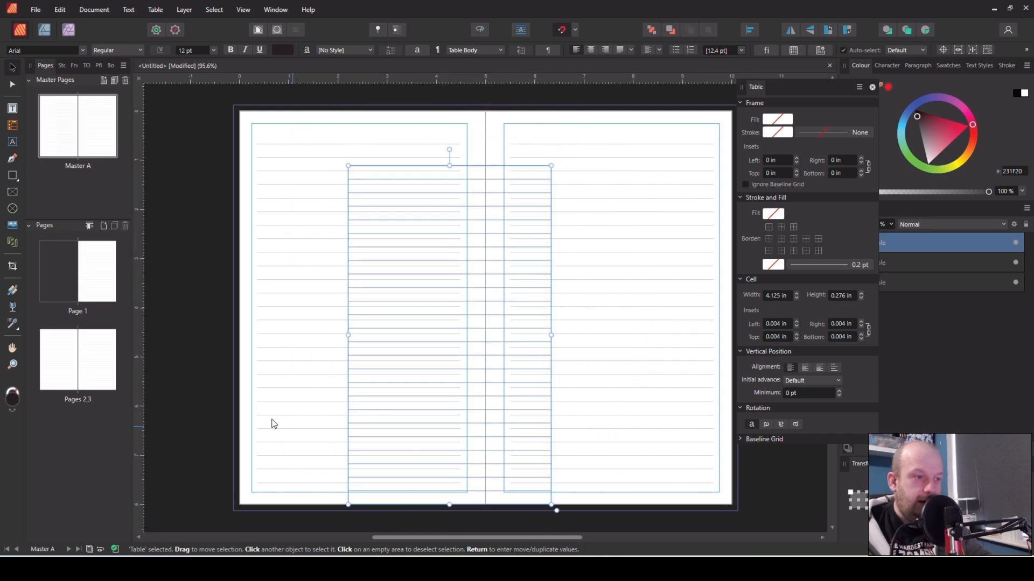
click(210, 403)
click(484, 331)
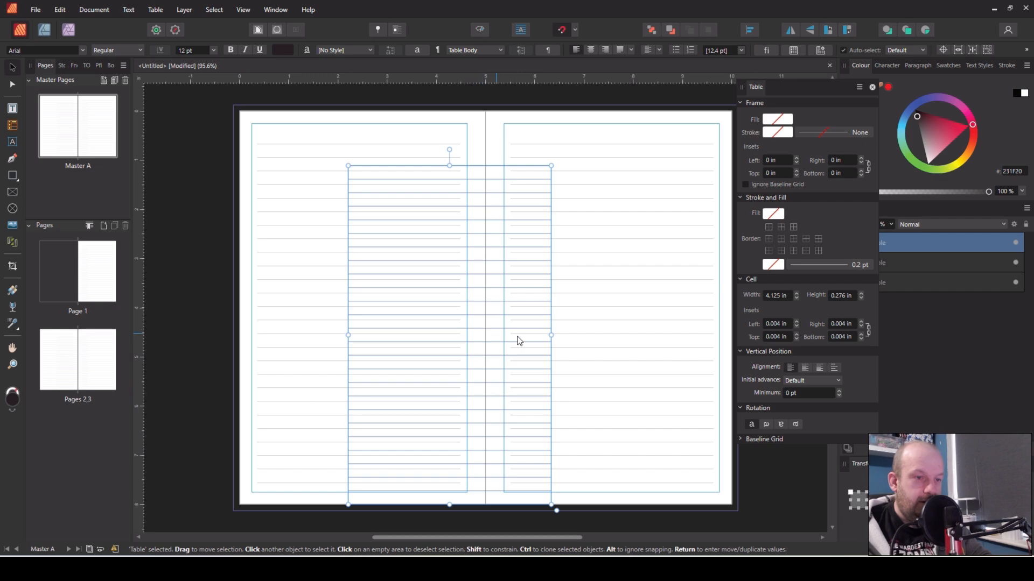
key(Delete)
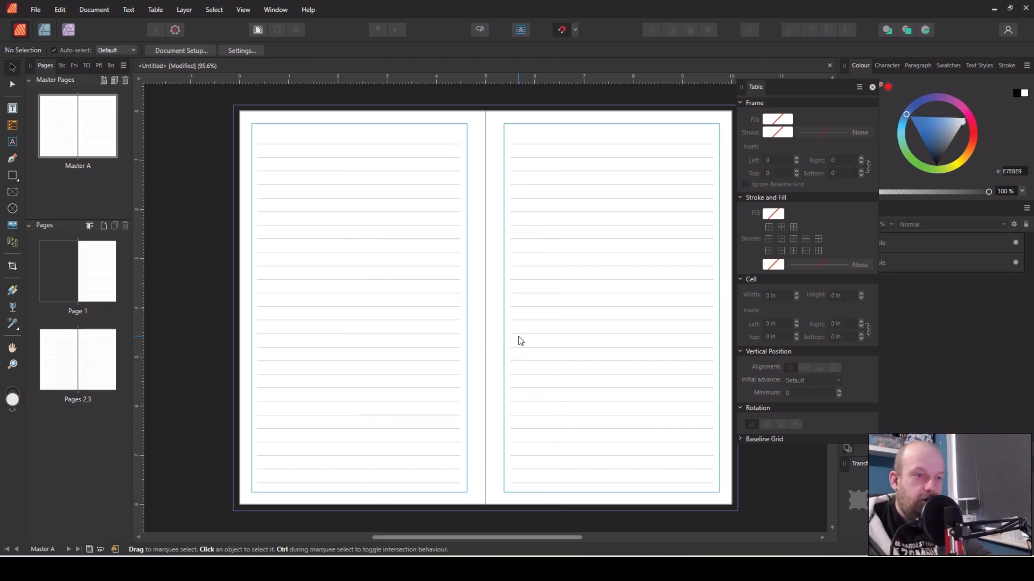
key(ctrl+z)
mouse_move(537, 323)
mouse_down()
mouse_move(505, 320)
mouse_move(557, 324)
mouse_up()
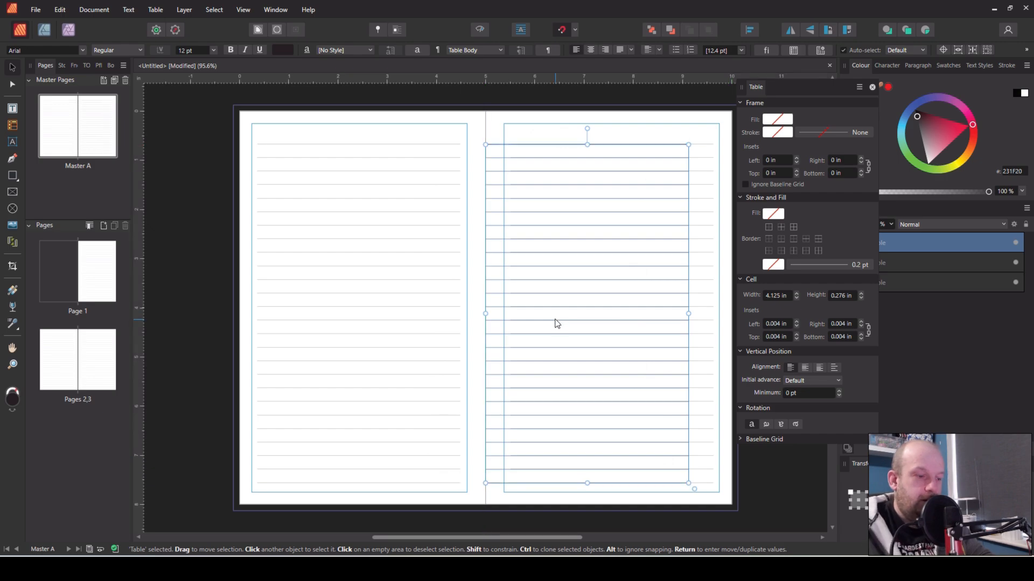
key(ctrl+z)
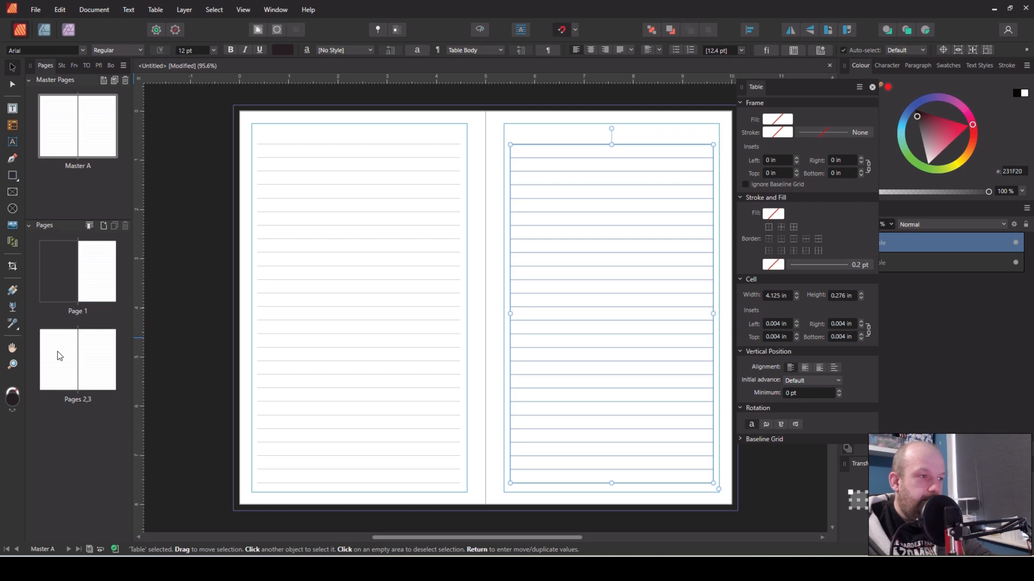
Add 97 pages based on Master A at page 3 of the document
click(80, 363)
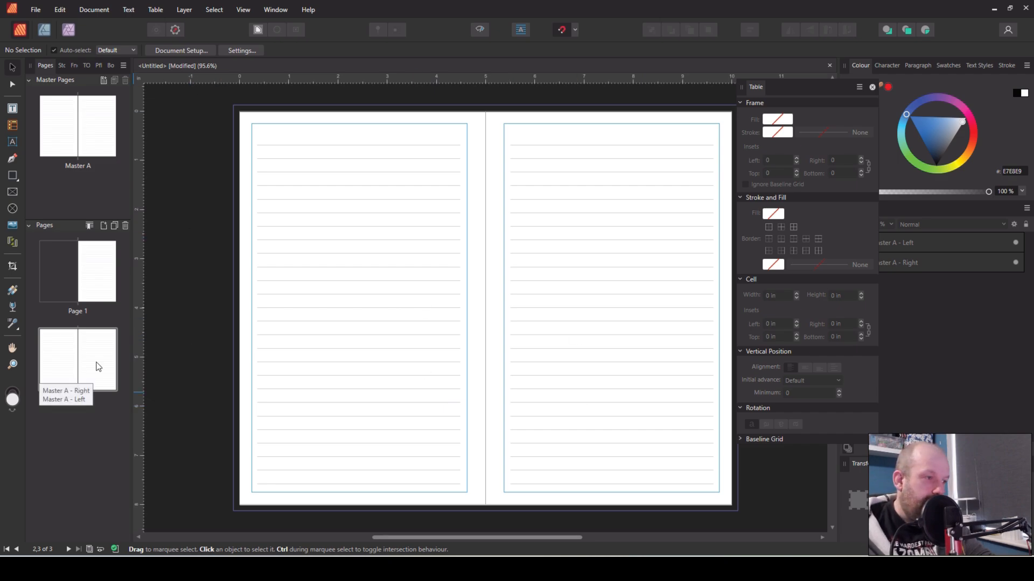
right_click(109, 425)
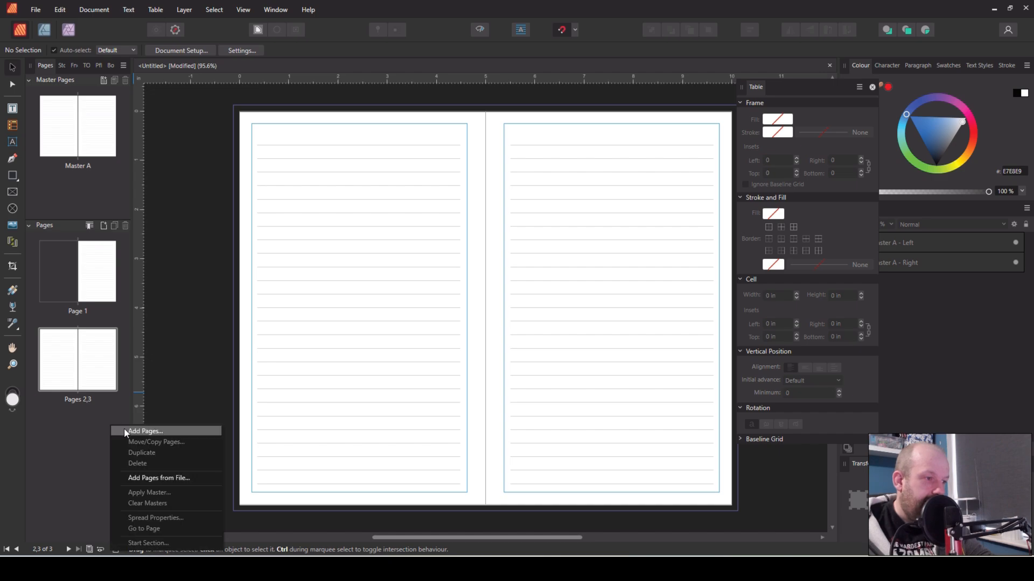
click(125, 431)
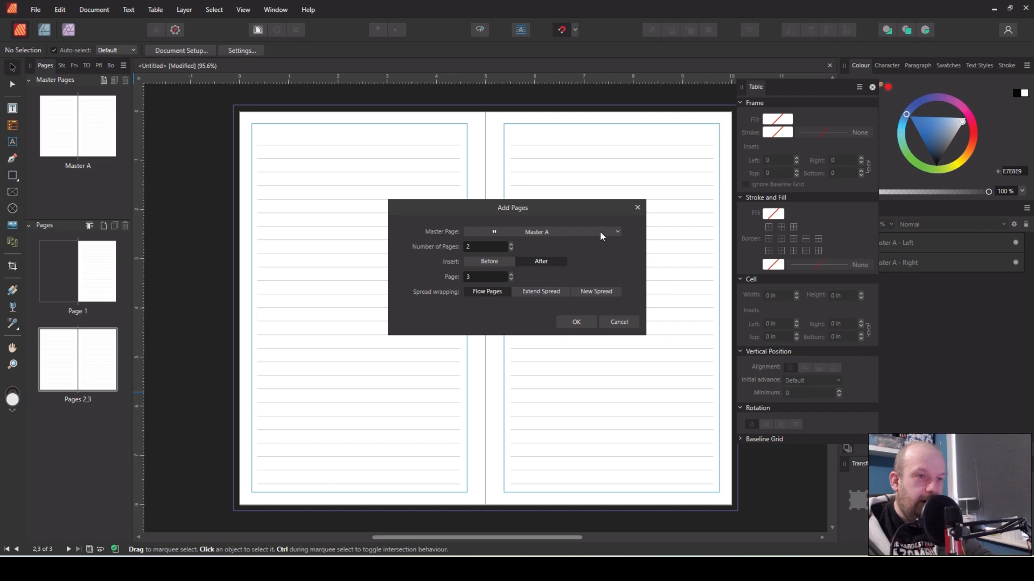
click(615, 231)
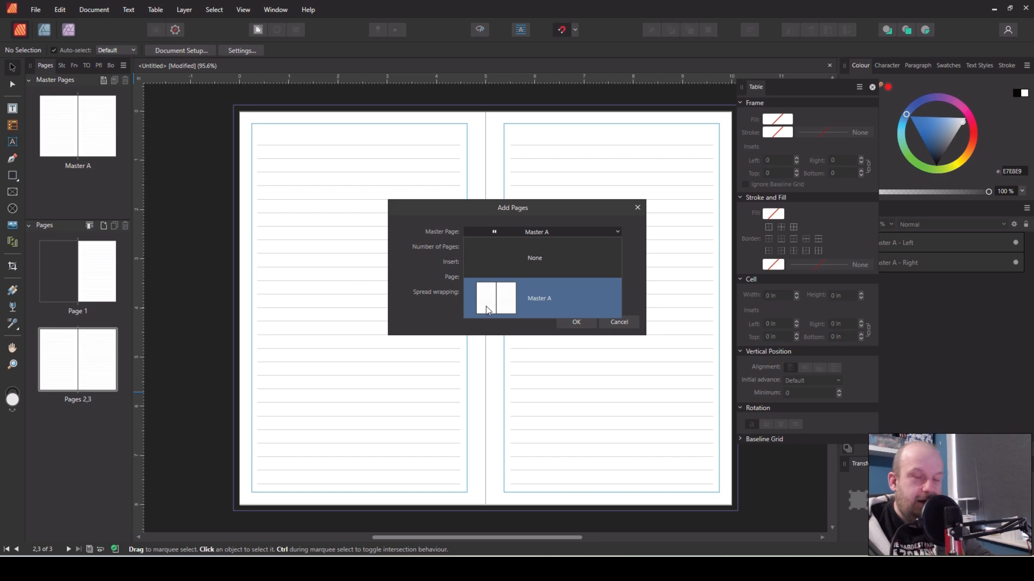
click(548, 299)
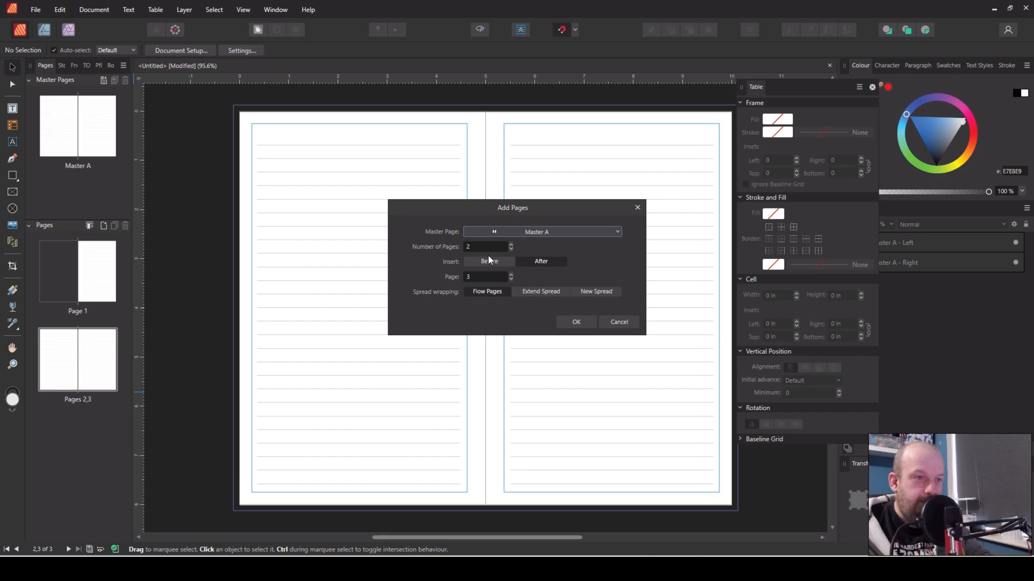
click(474, 247)
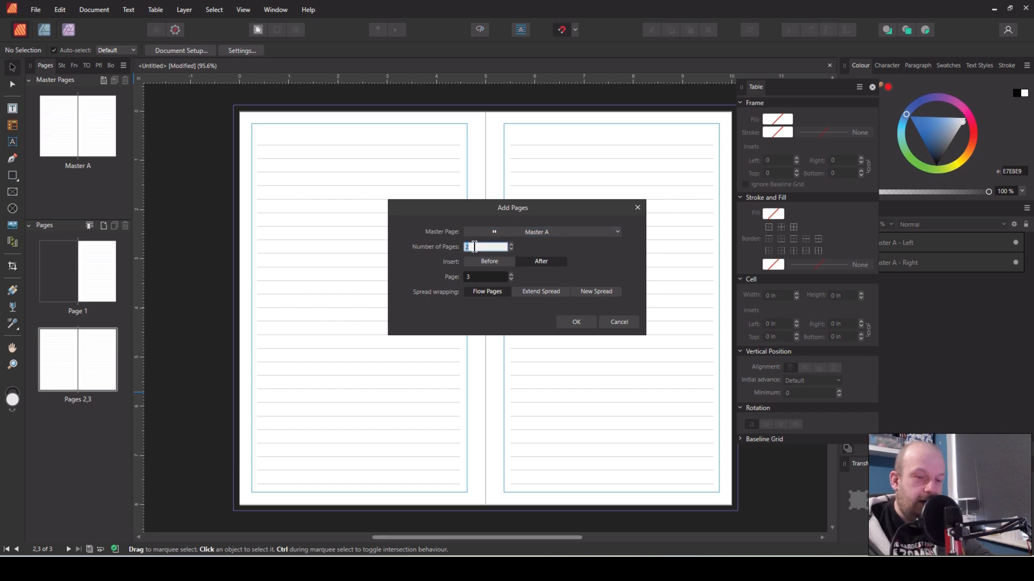
text(97)
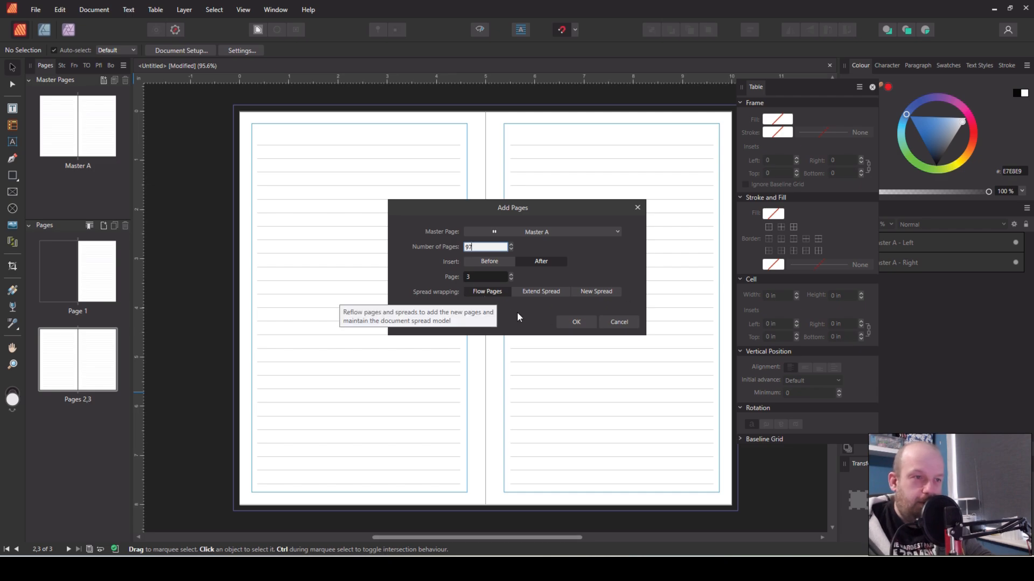
click(574, 325)
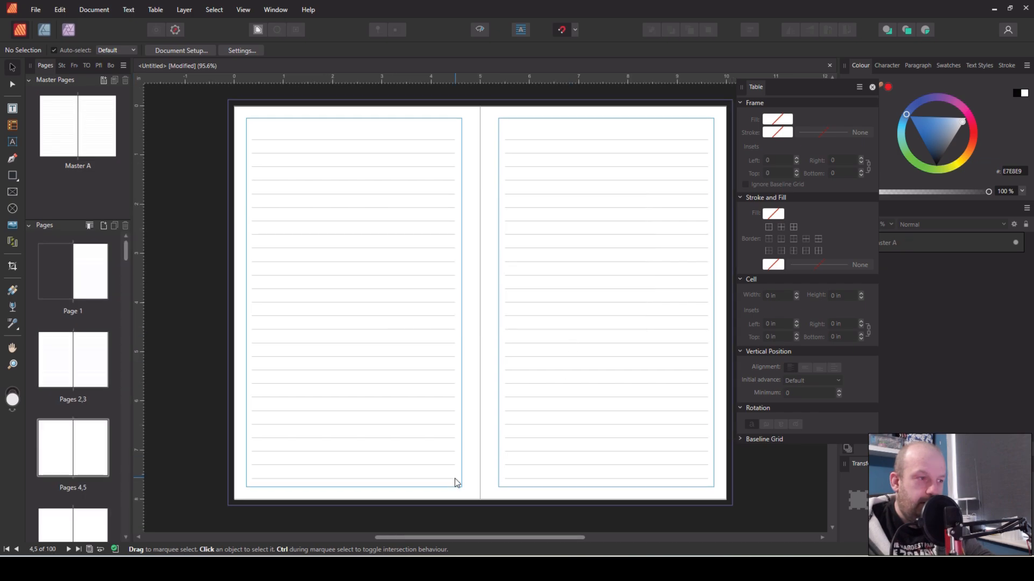
Open the pages 4–5 spread and then Master A to inspect the lined table
double_click(85, 449)
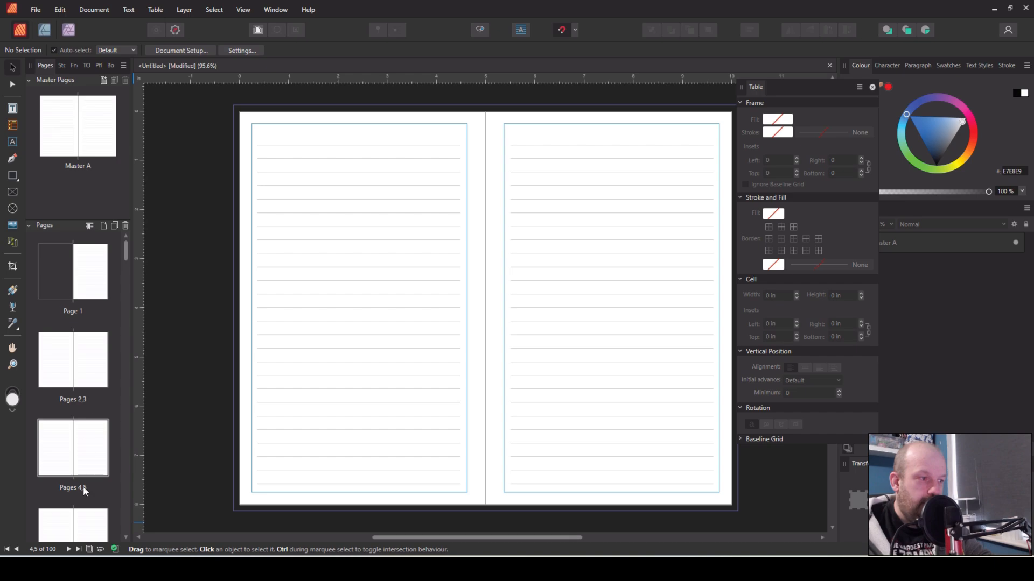
double_click(87, 520)
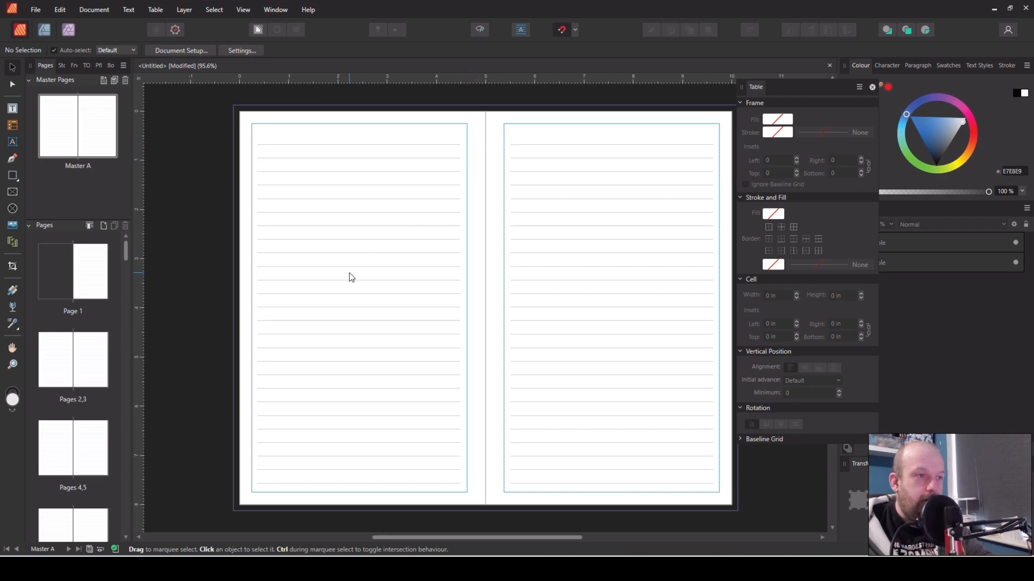
click(277, 161)
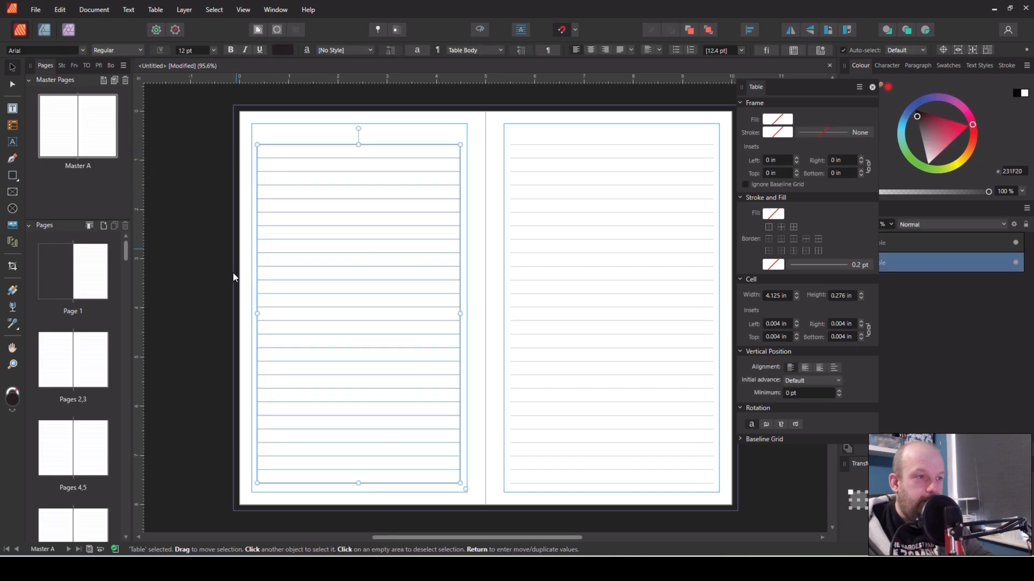
key(Escape)
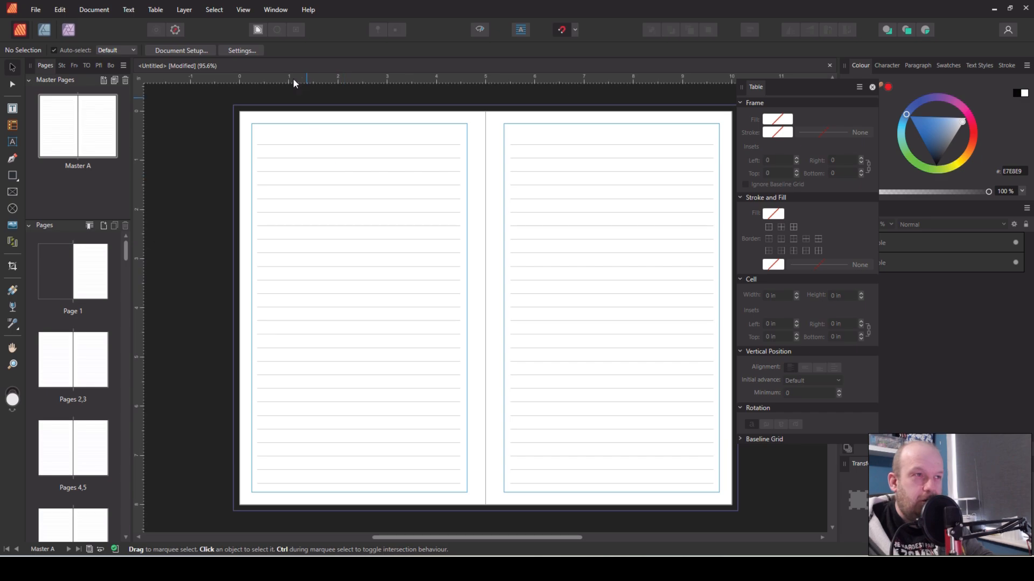
Toggle Preview Mode on and off to view the master spread without guides
click(243, 10)
click(157, 182)
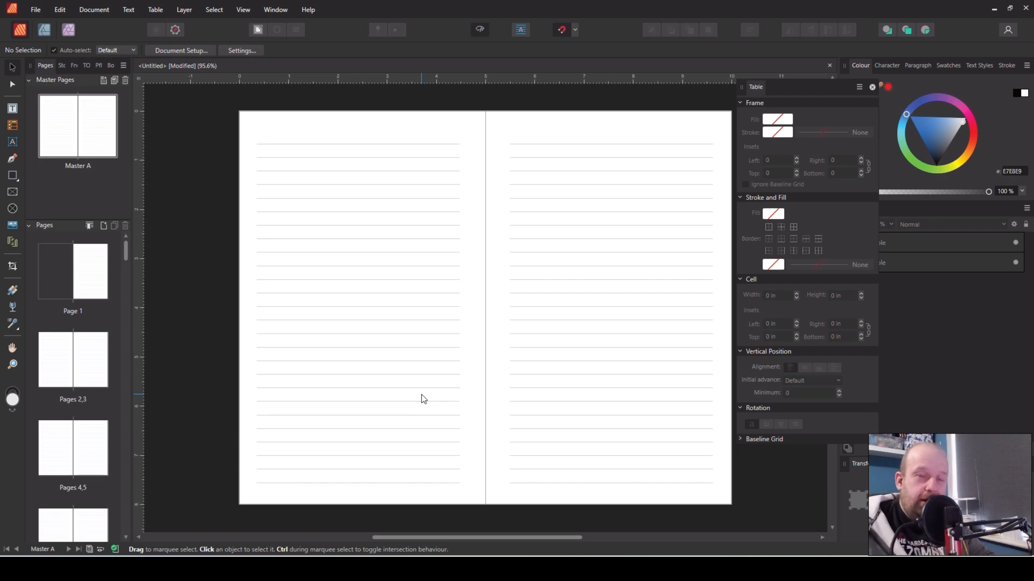
click(243, 10)
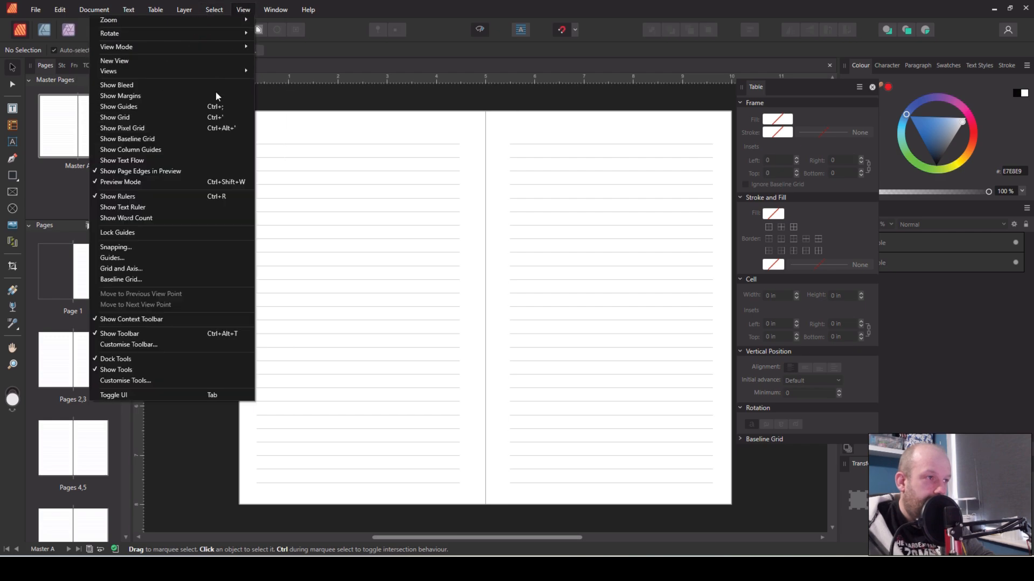
click(213, 108)
Stretch the left page's lined table from the page edge to the spine
click(360, 309)
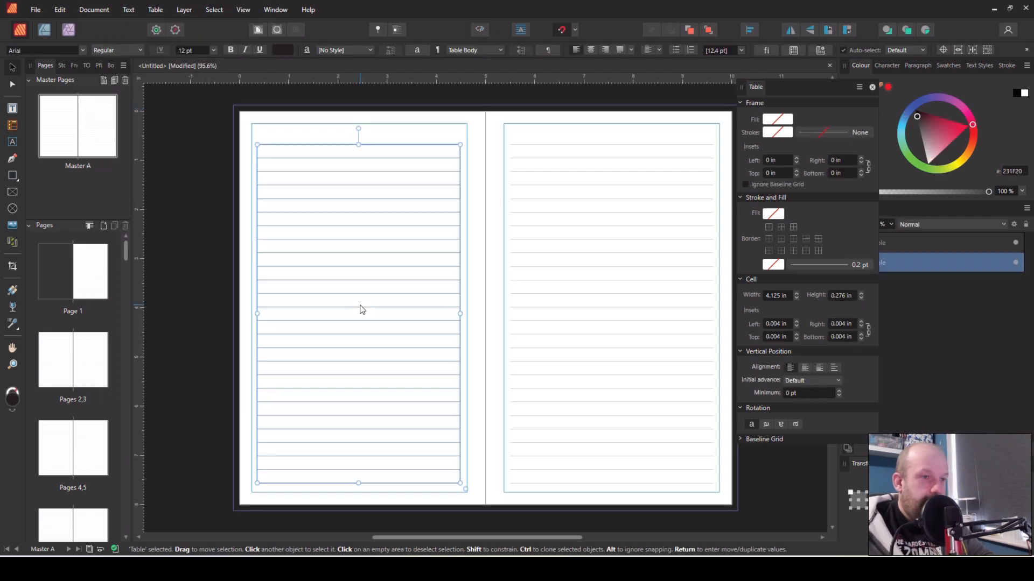
drag(255, 315, 233, 315)
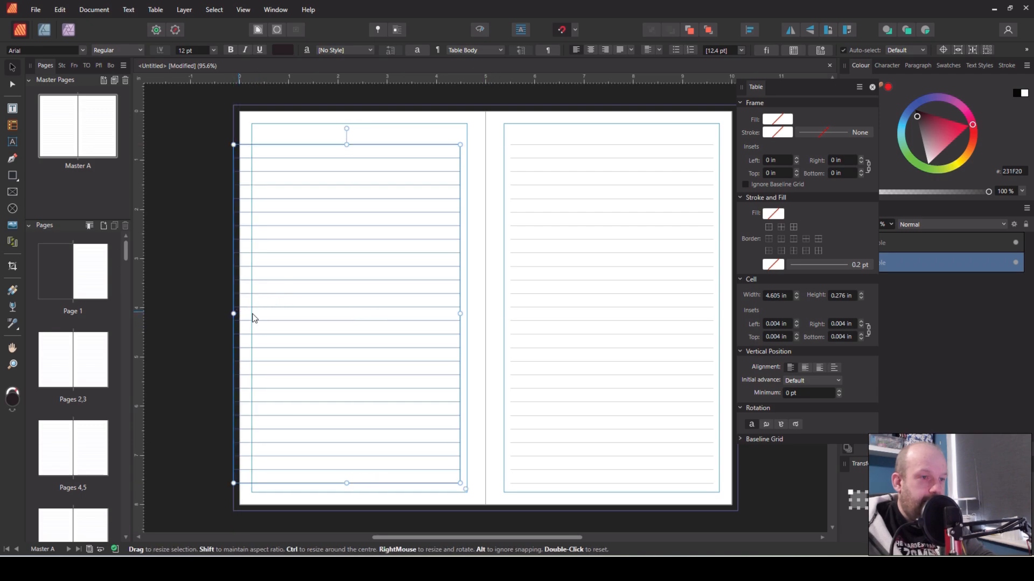
drag(463, 314, 486, 313)
Delete the lined table on the right page of Master A
click(540, 314)
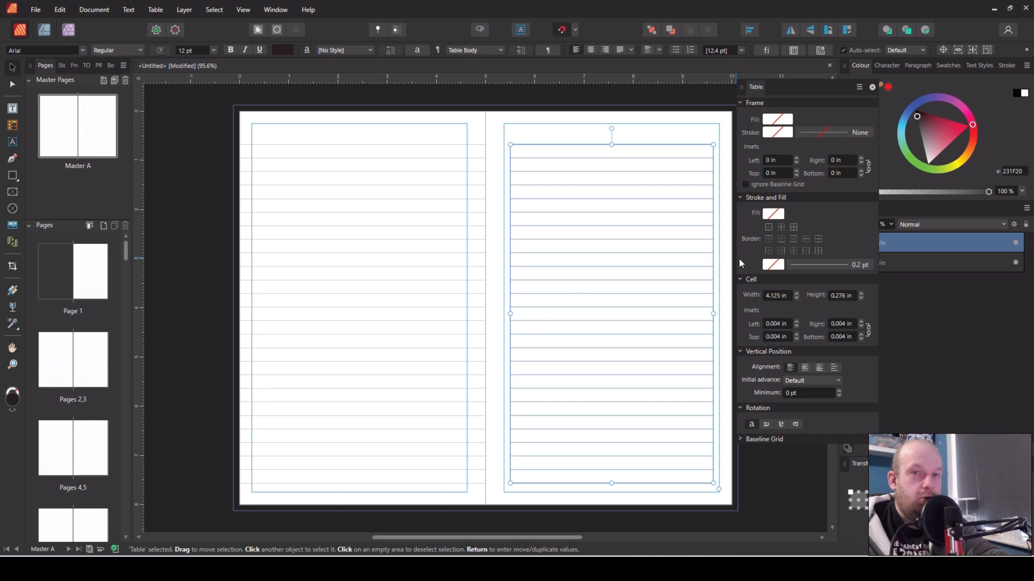
key(Delete)
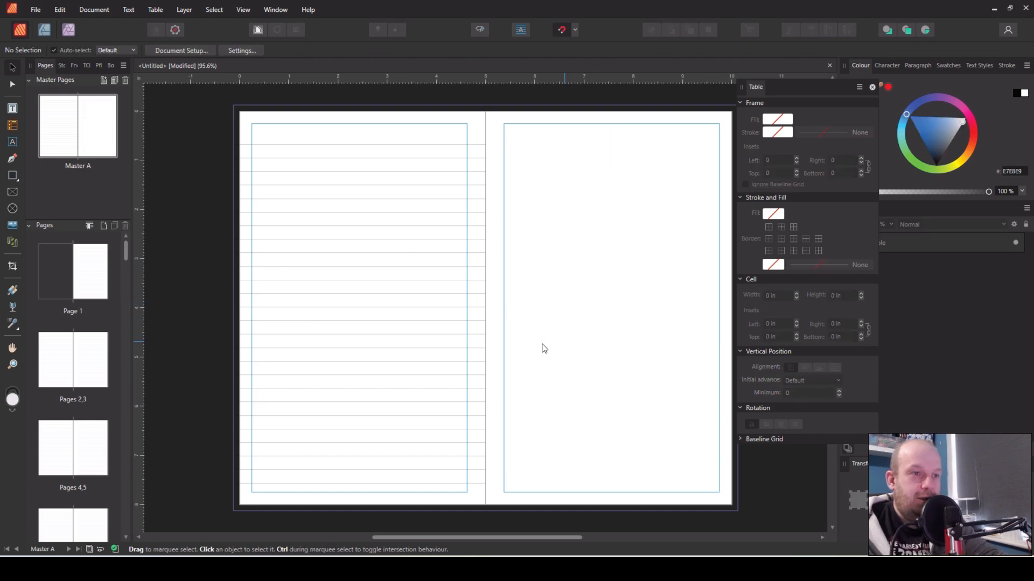
Stretch the left table across the whole spread to the right page edge
click(483, 322)
drag(485, 314, 732, 314)
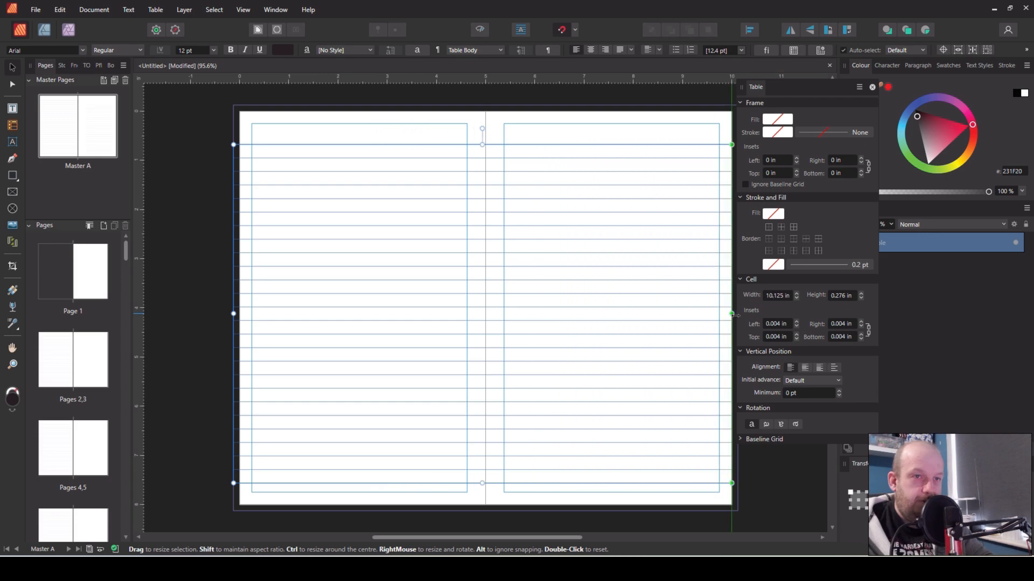
click(211, 341)
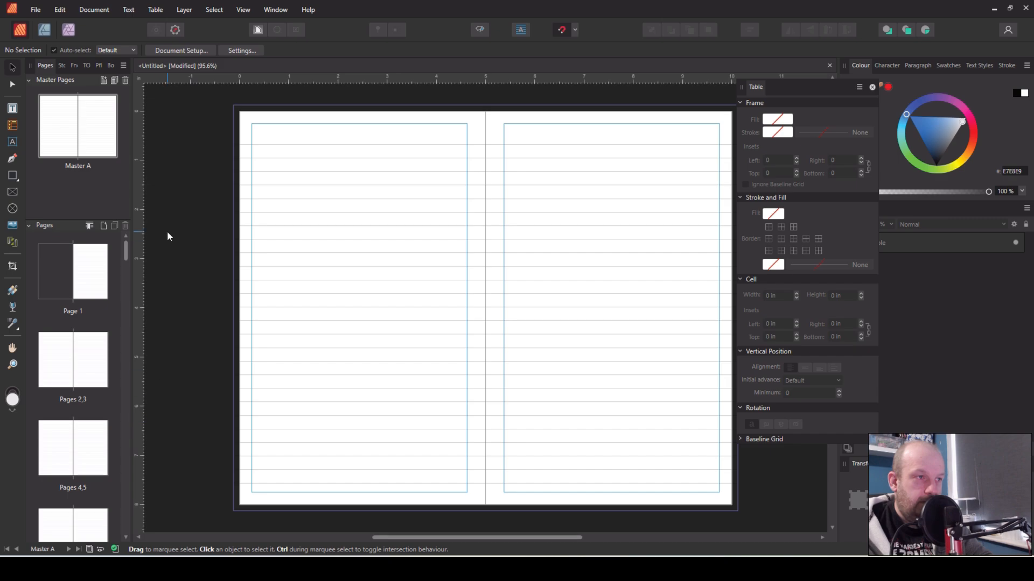
click(275, 270)
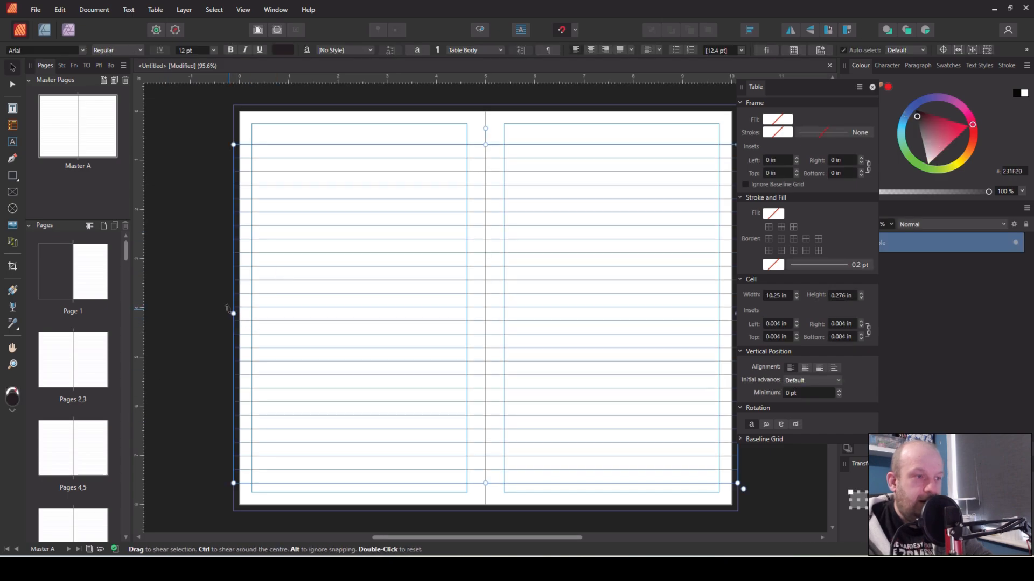
click(196, 312)
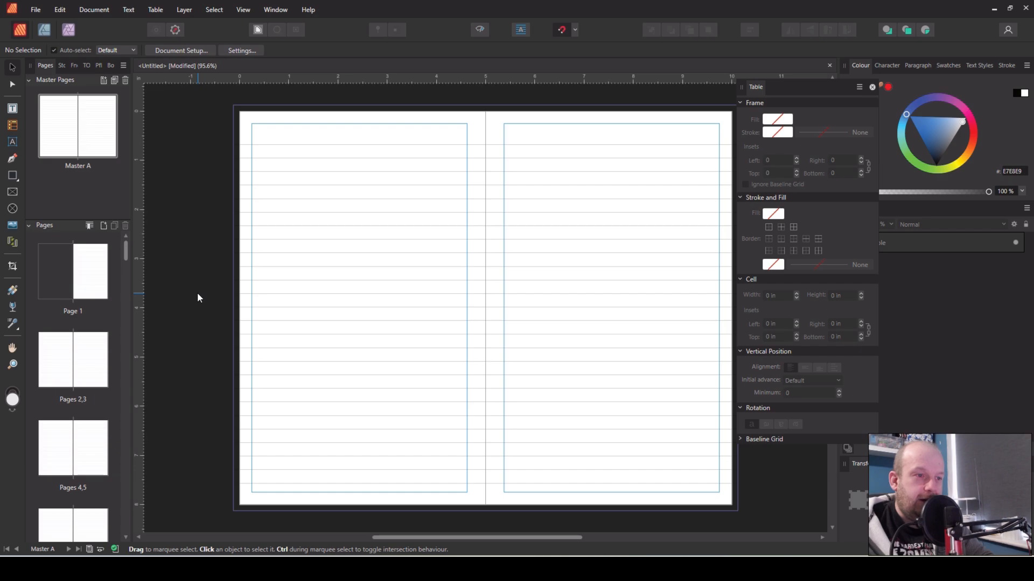
Open the pages 2–3 spread and switch on Preview Mode
double_click(73, 360)
click(243, 9)
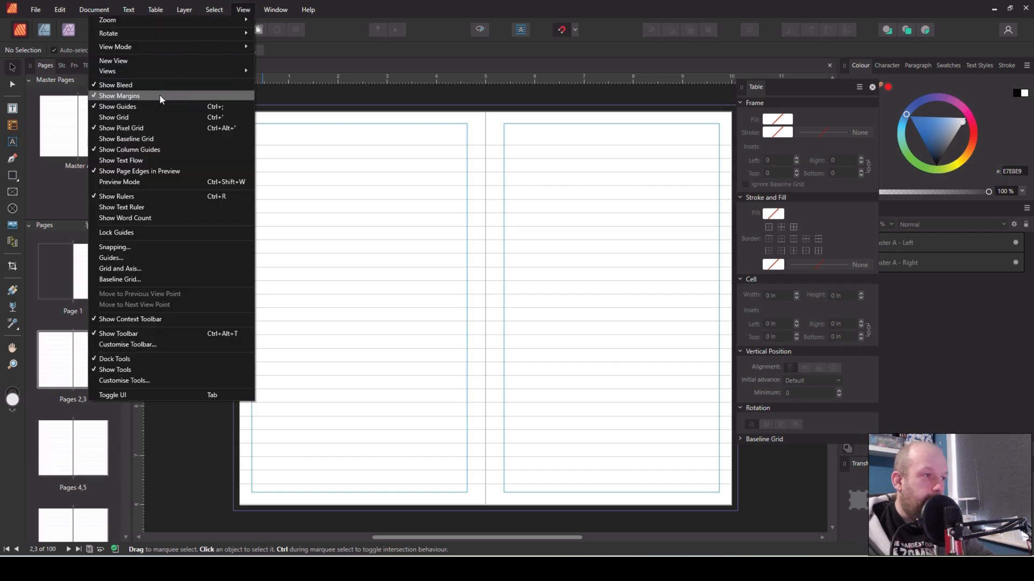
click(148, 182)
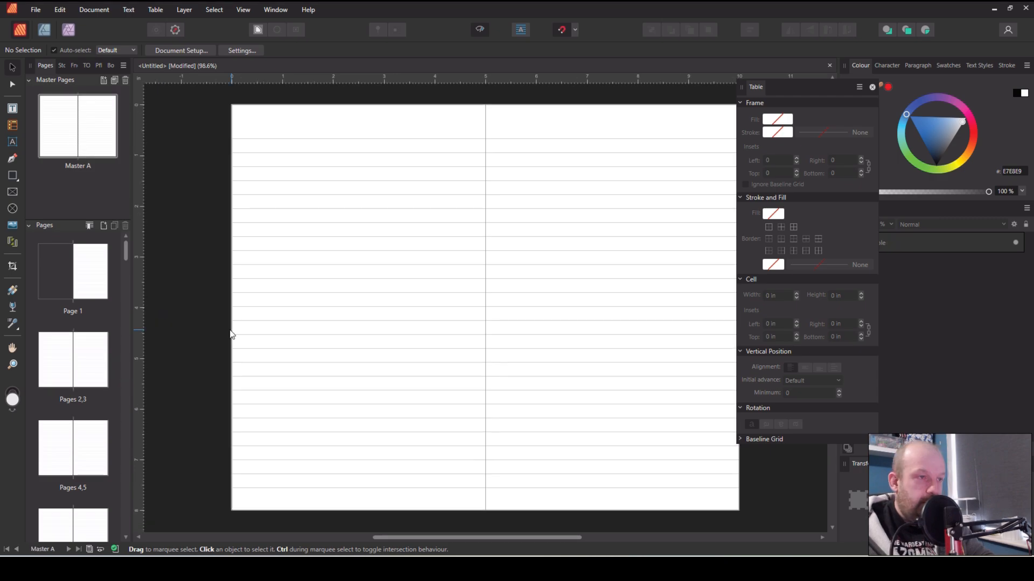
Delete the spread-wide lined table from Master A
click(395, 355)
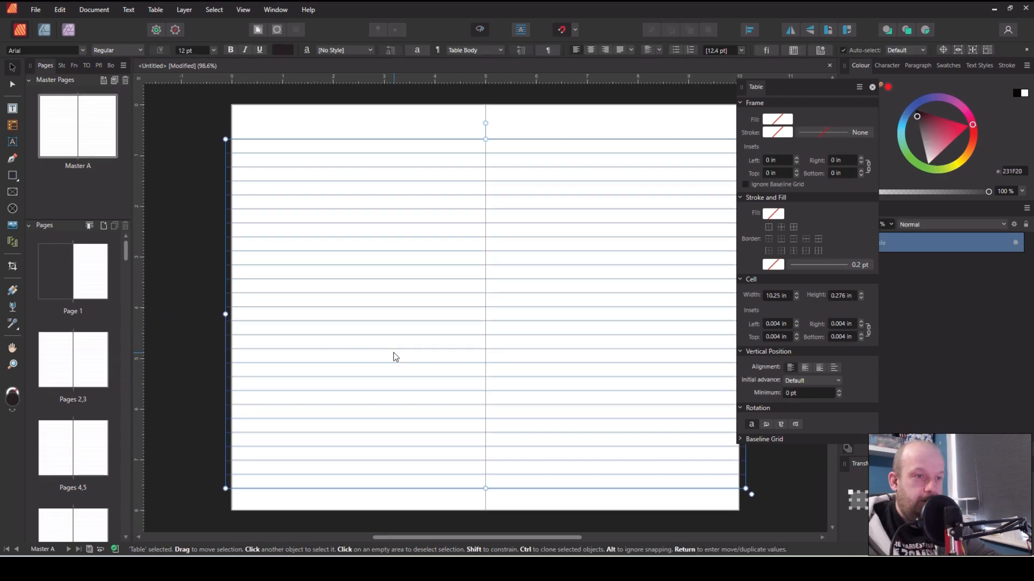
key(Delete)
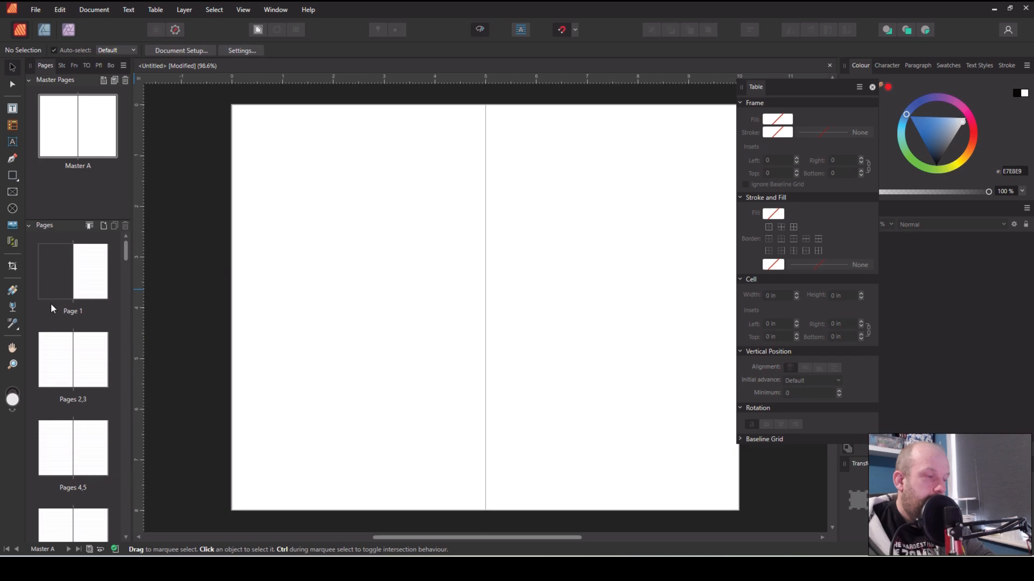
Draw a small one-column table near the top-left of the master's left page and select its column
click(12, 128)
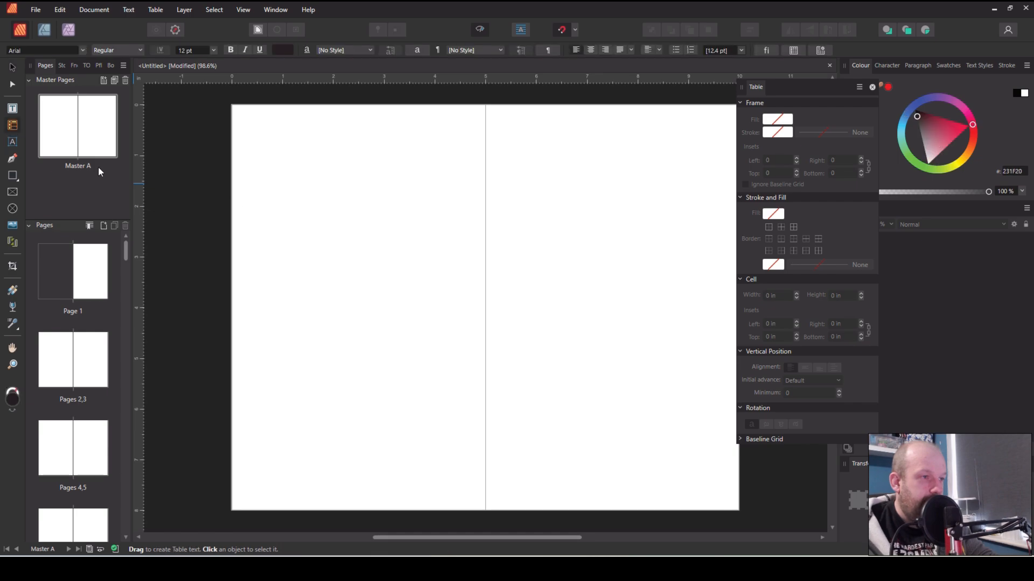
drag(255, 156, 282, 212)
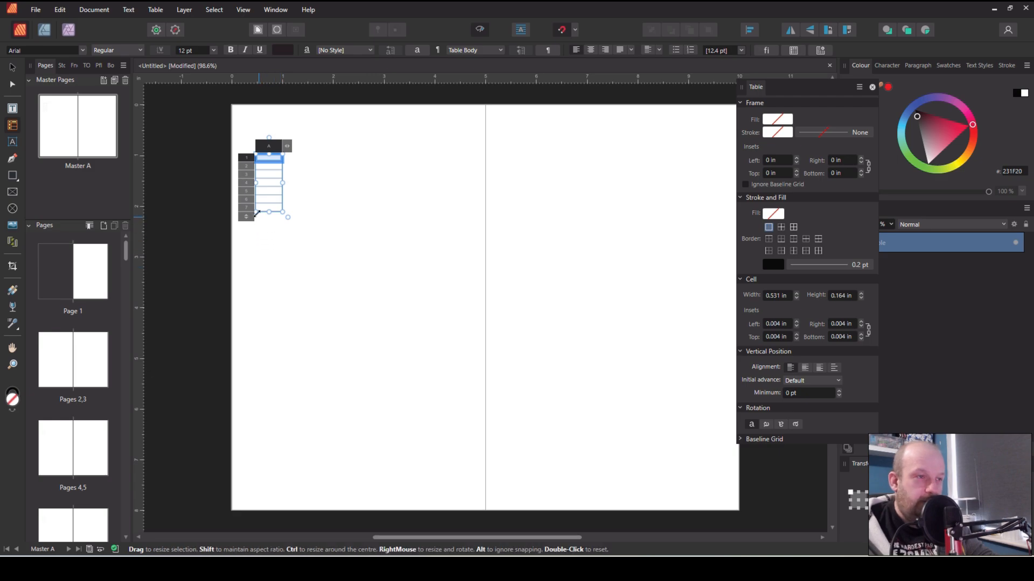
click(261, 150)
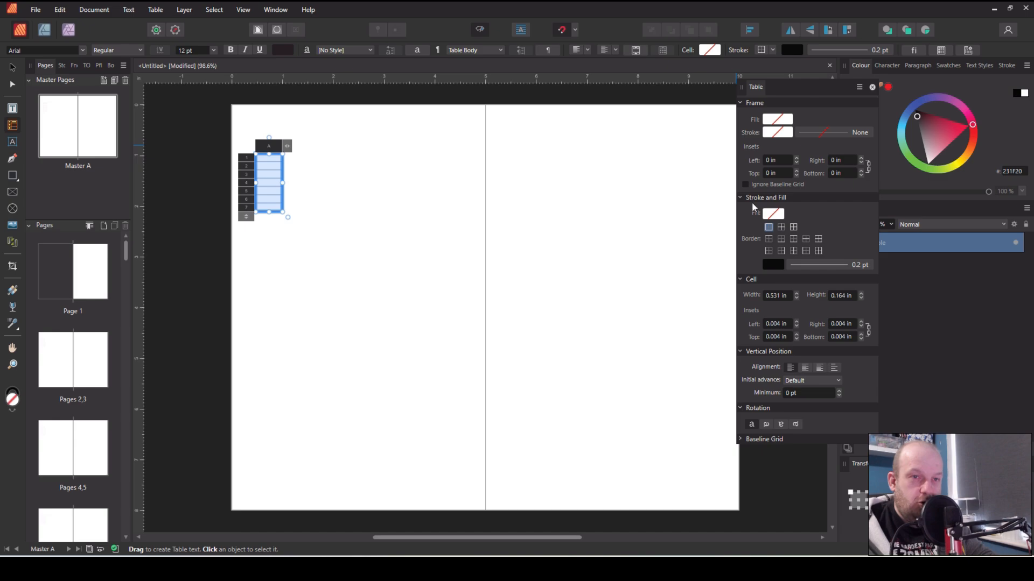
Set the table's row height to 7mm
click(871, 86)
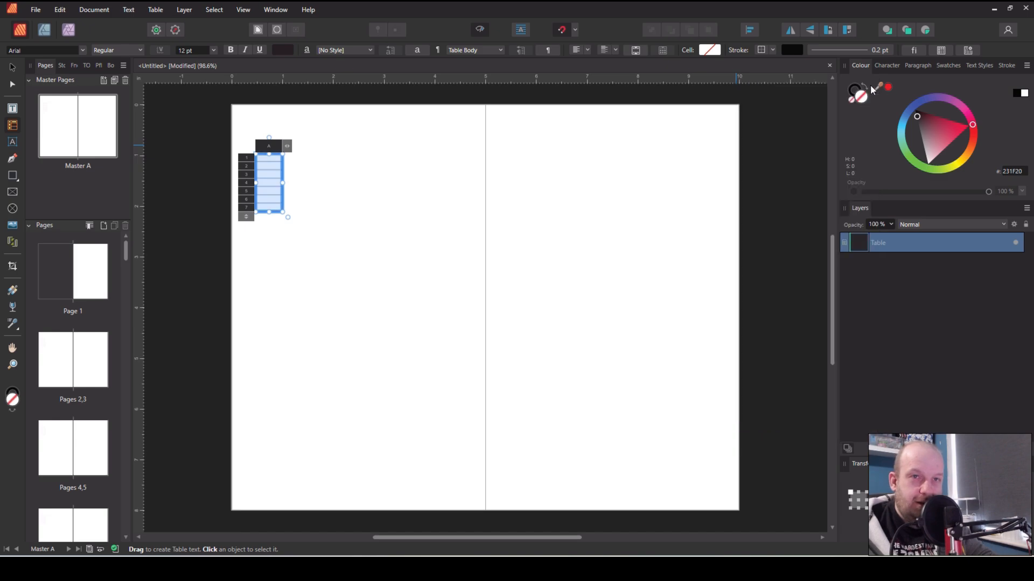
click(942, 51)
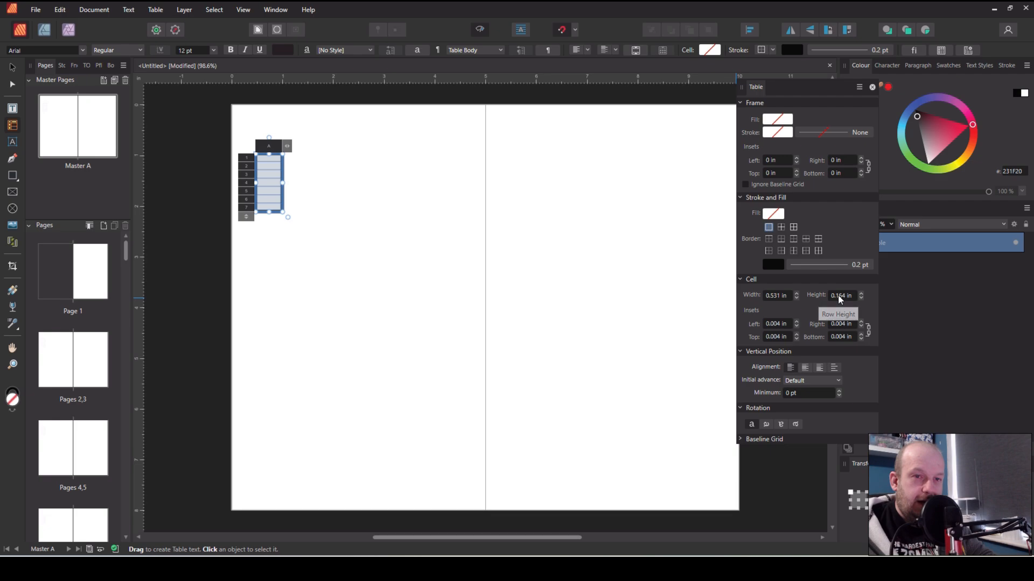
text(7mm)
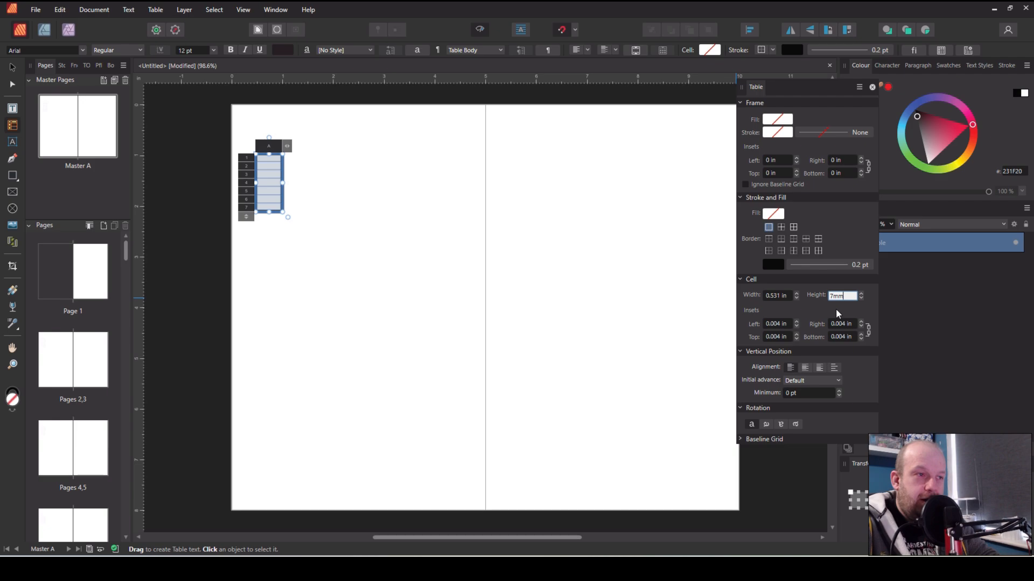
key(Return)
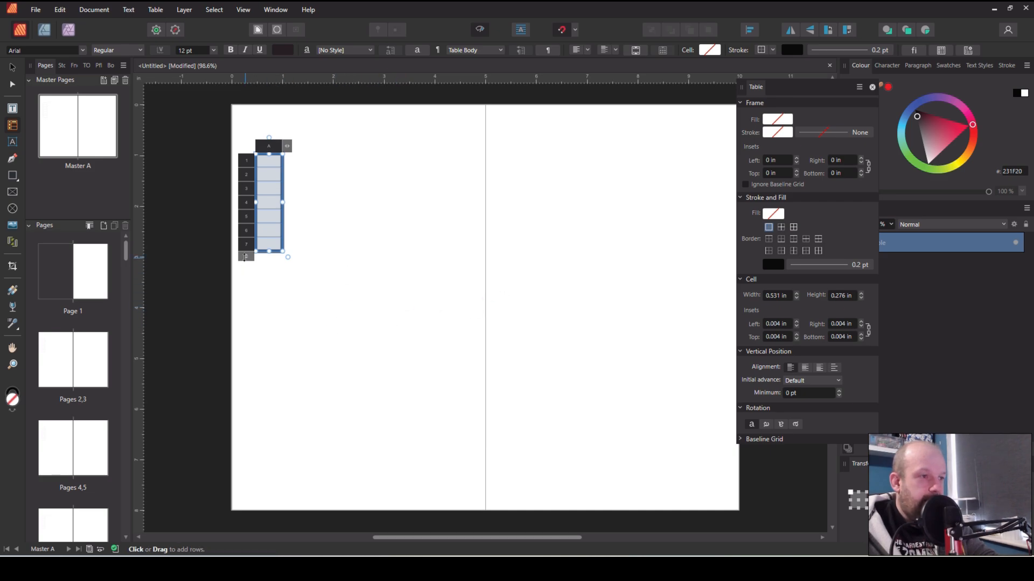
Add rows by extending the table down to near the bottom of the left page
drag(245, 258, 245, 500)
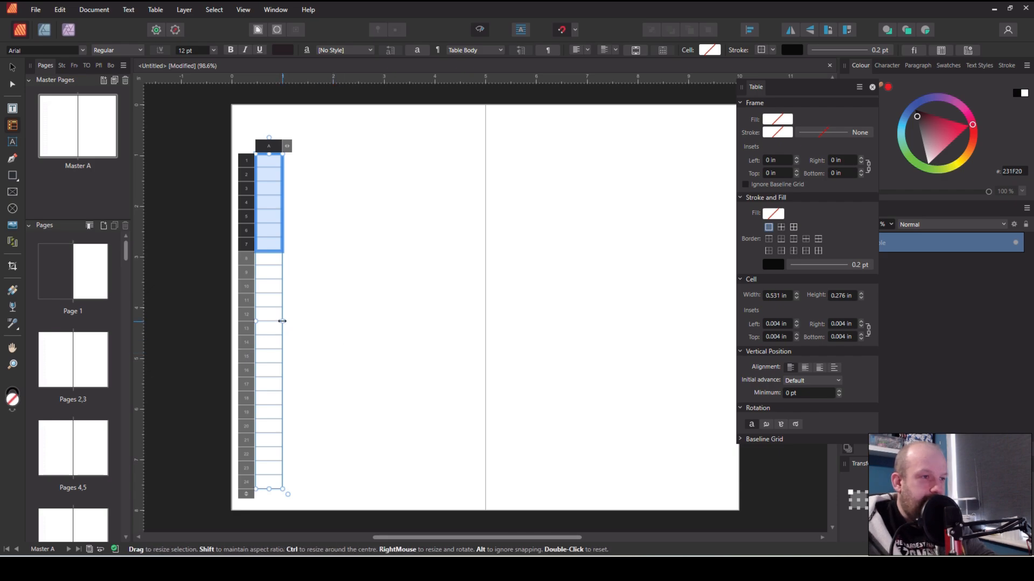
mouse_move(287, 146)
mouse_down()
mouse_move(367, 132)
mouse_move(576, 132)
mouse_move(288, 146)
mouse_up()
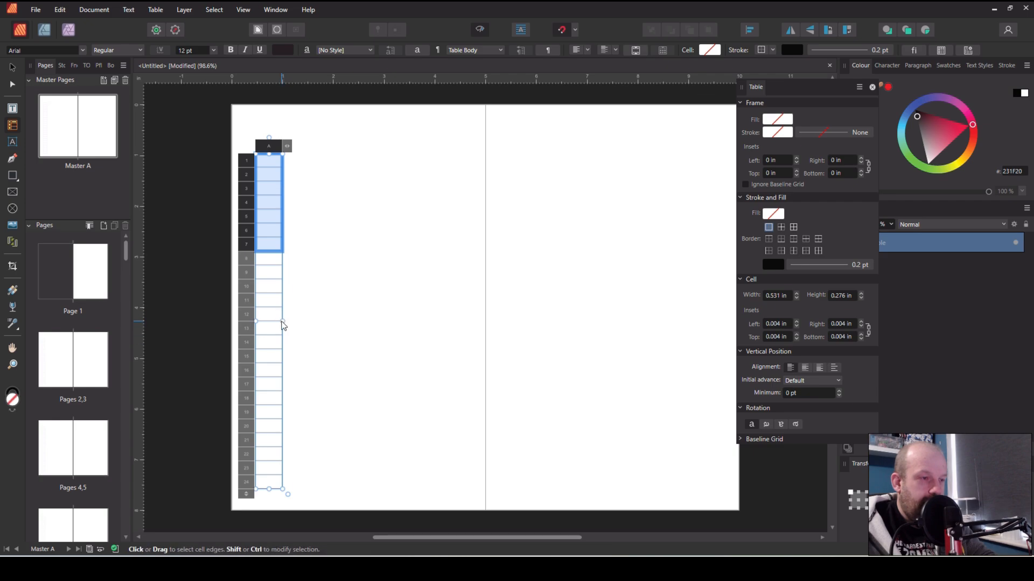
Widen the table's single column to span the left page, about 4.2 in wide
drag(282, 321, 470, 323)
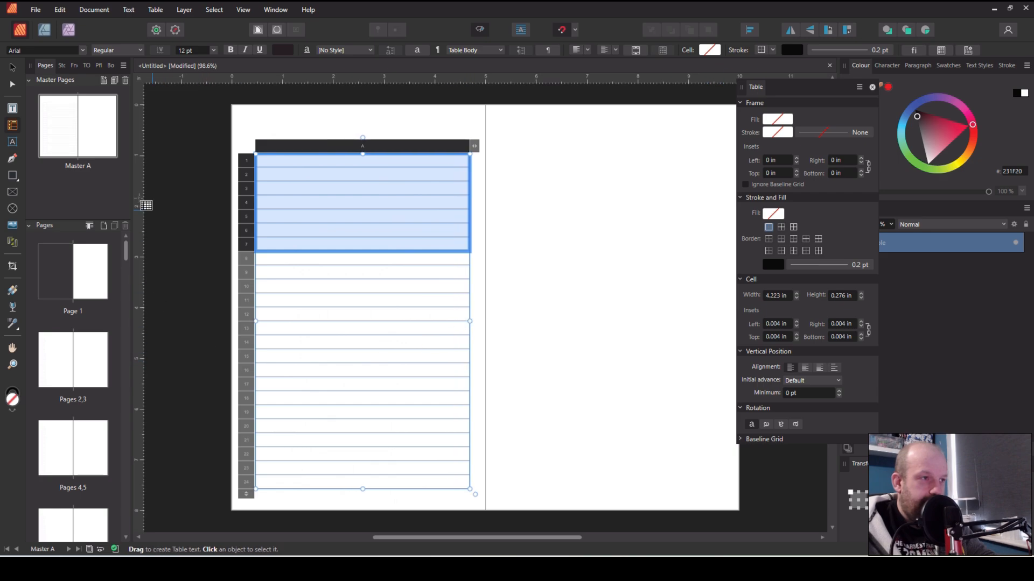
click(12, 67)
click(574, 279)
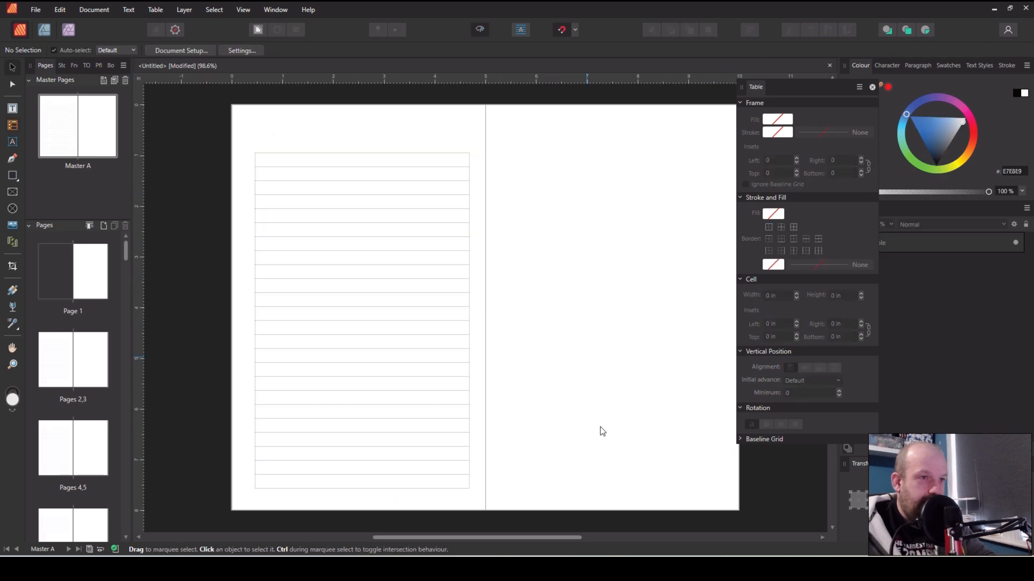
Turn on guides display and nudge the table slightly up and left to sit within the left page's margins
click(371, 359)
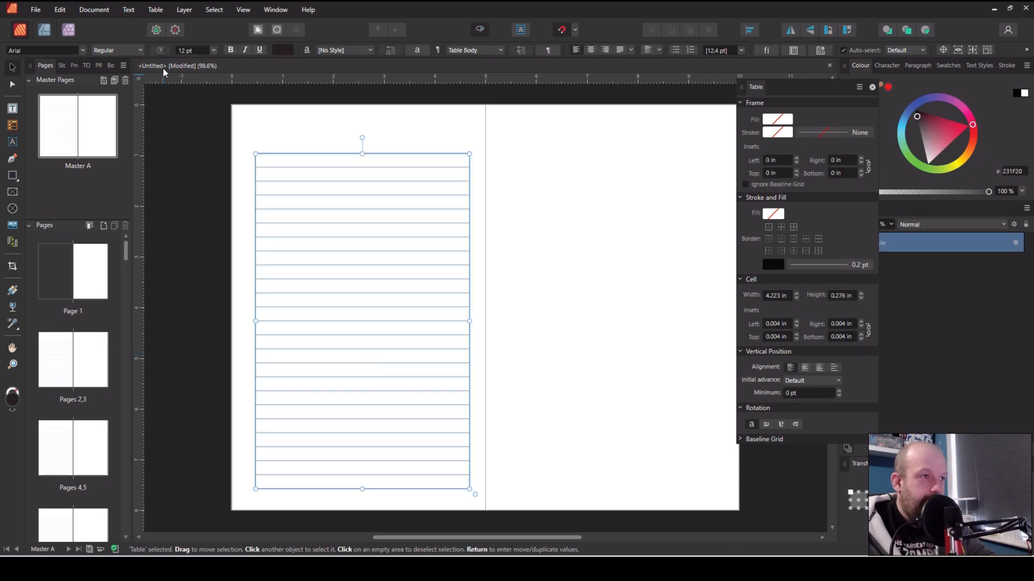
click(241, 10)
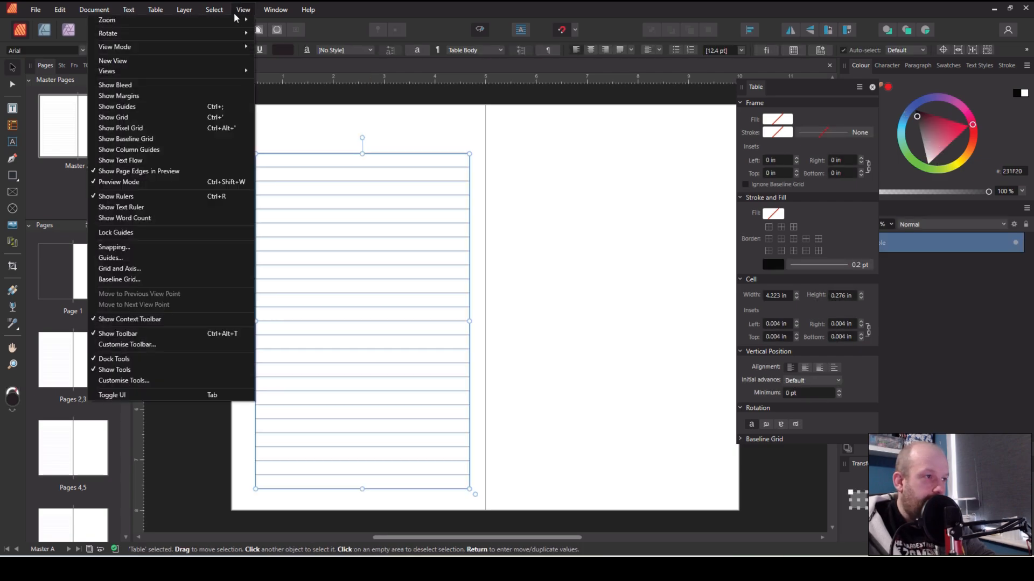
click(170, 106)
mouse_move(338, 282)
mouse_down()
mouse_move(326, 280)
mouse_move(332, 268)
mouse_up()
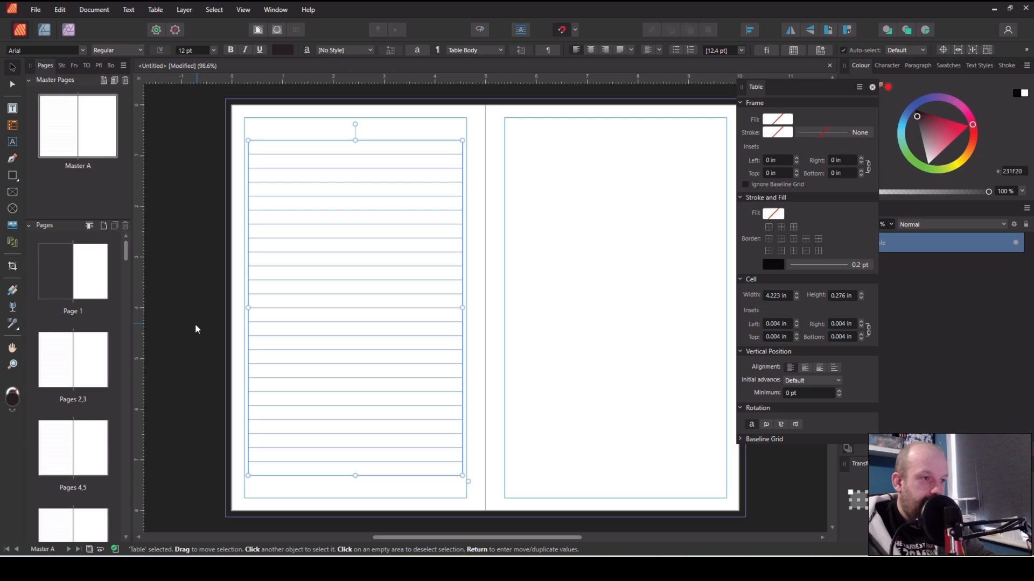
click(180, 334)
Zoom in and out to inspect the ruled lines on the master's left page
click(281, 420)
click(281, 420)
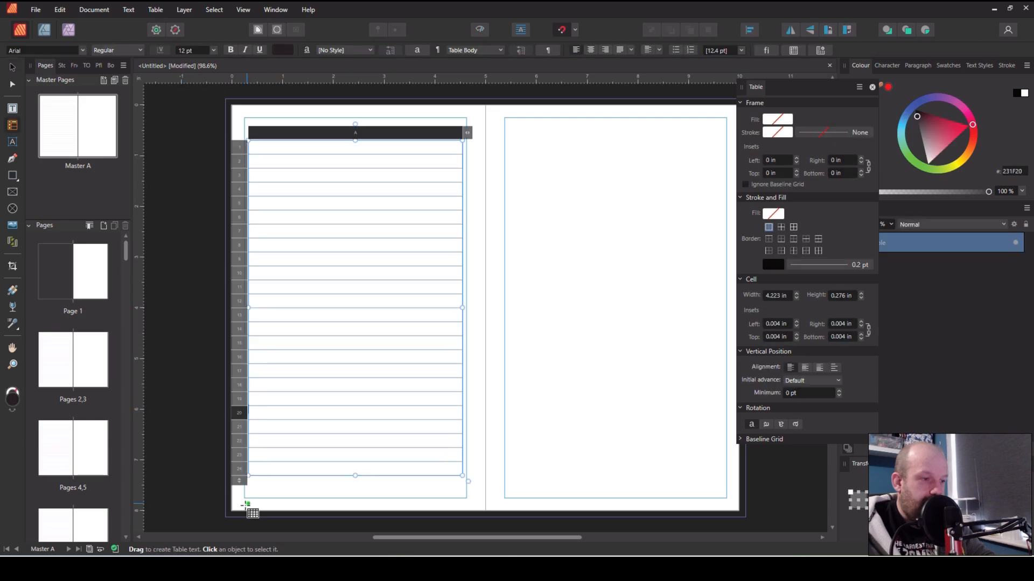
click(238, 481)
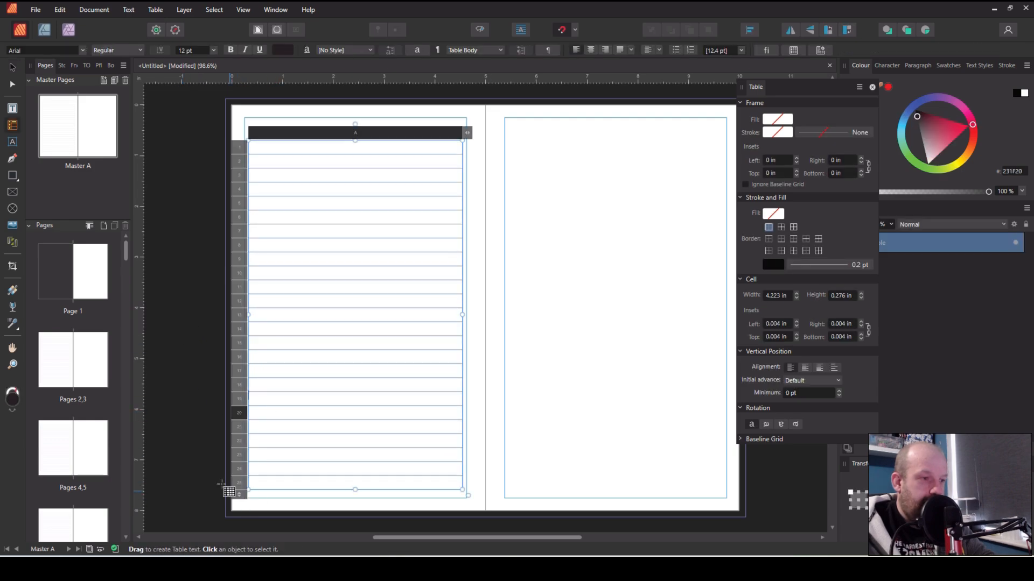
click(201, 466)
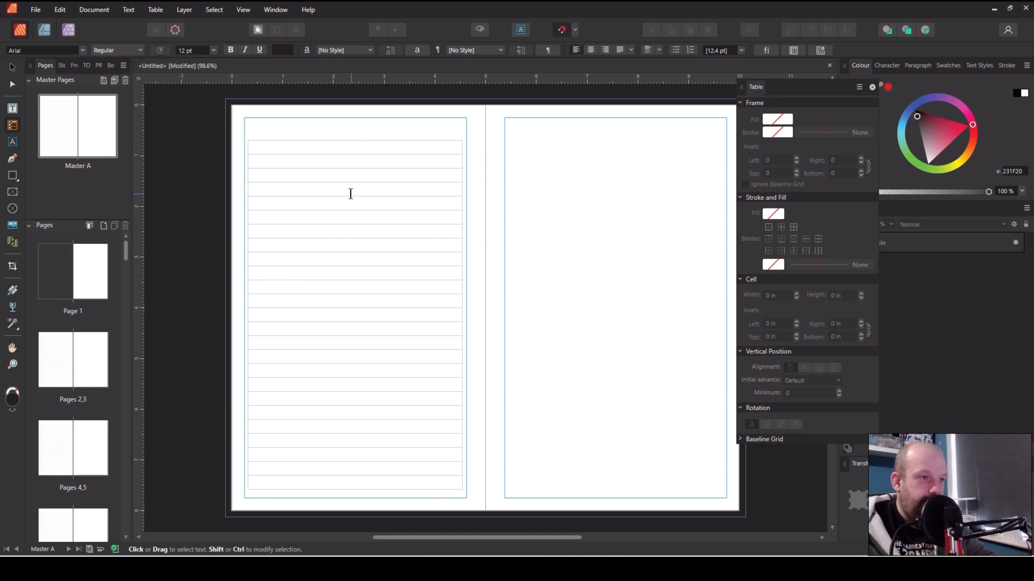
scroll(427, 285, up, 3)
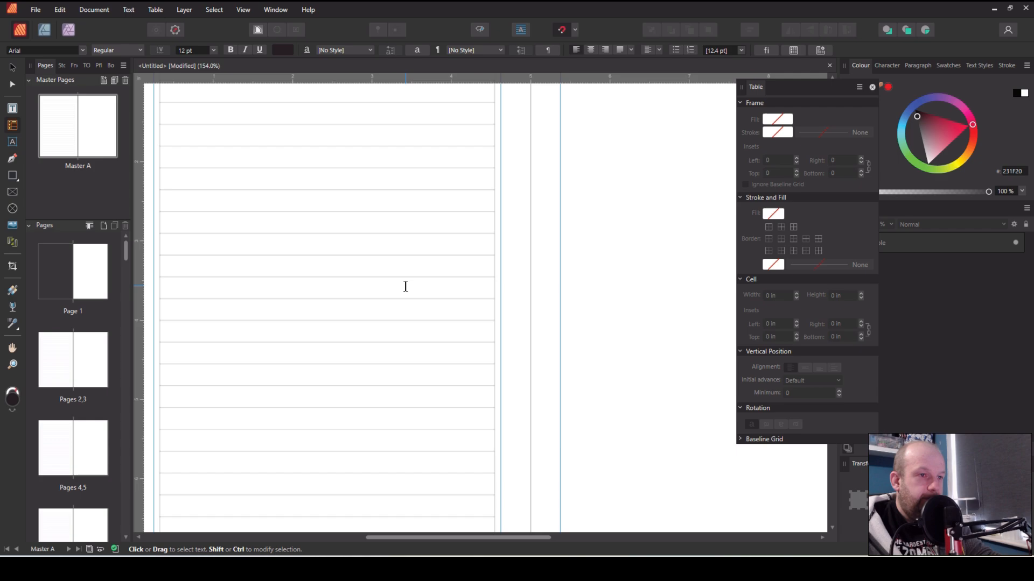
scroll(531, 258, down, 3)
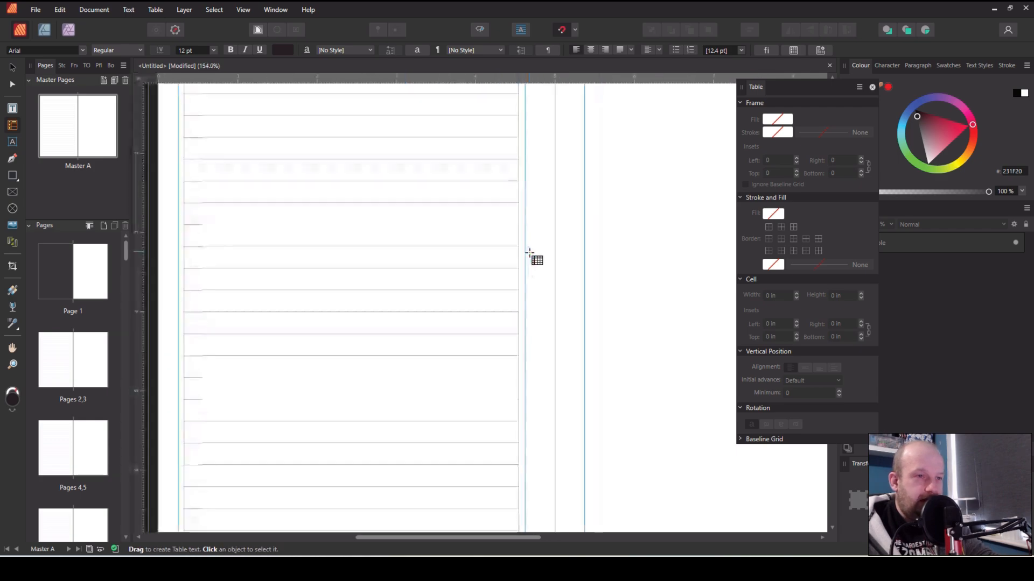
scroll(491, 247, up, 1)
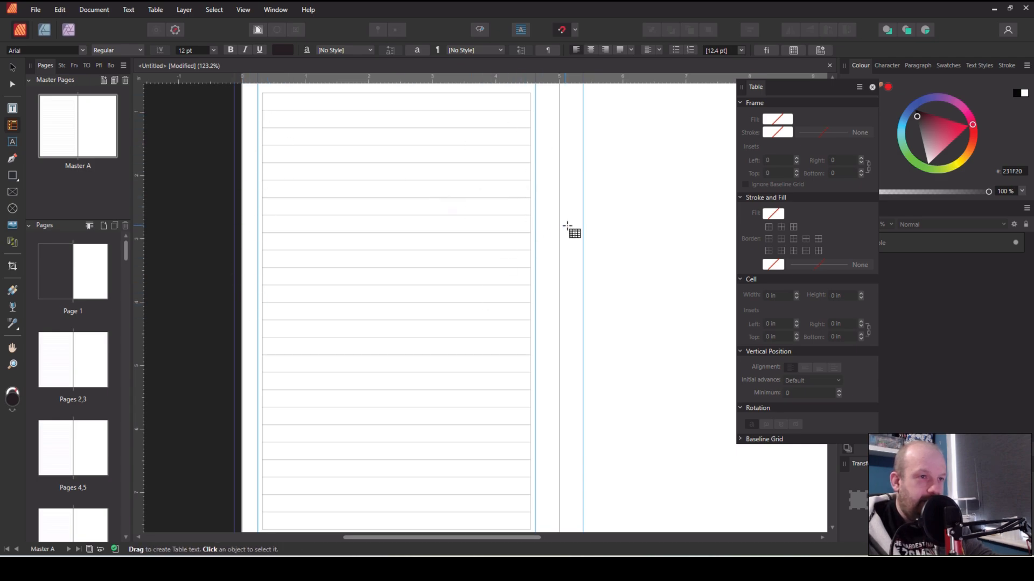
scroll(568, 226, down, 1)
Select the table's column and set the stroke of its inside horizontal borders to none
click(467, 226)
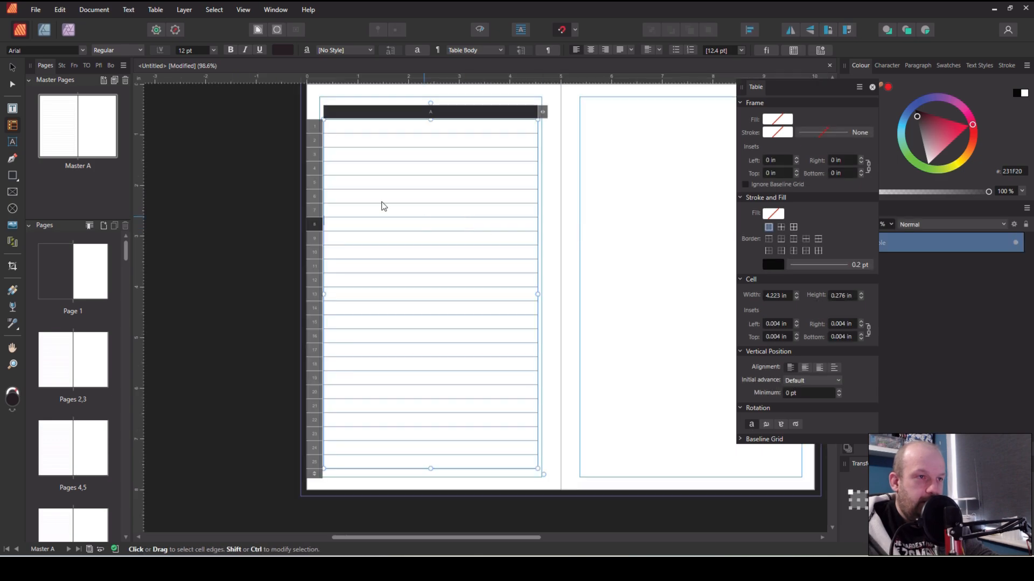
click(372, 112)
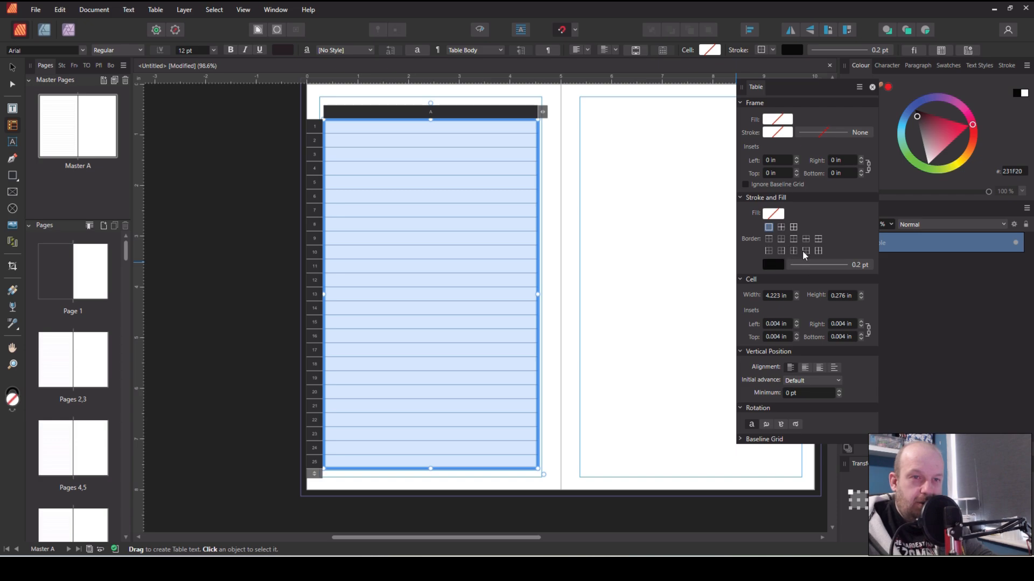
click(806, 251)
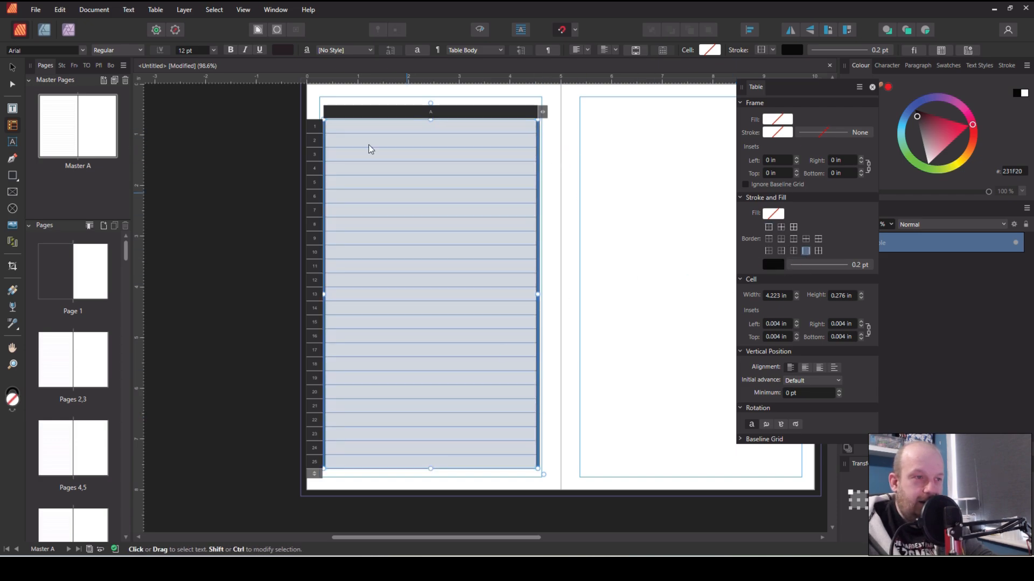
click(771, 264)
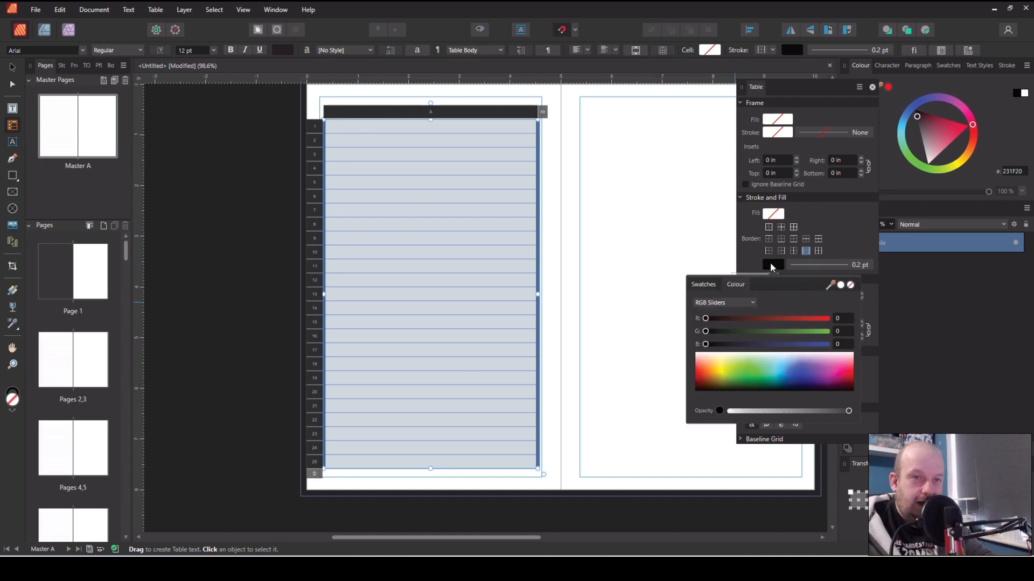
click(851, 287)
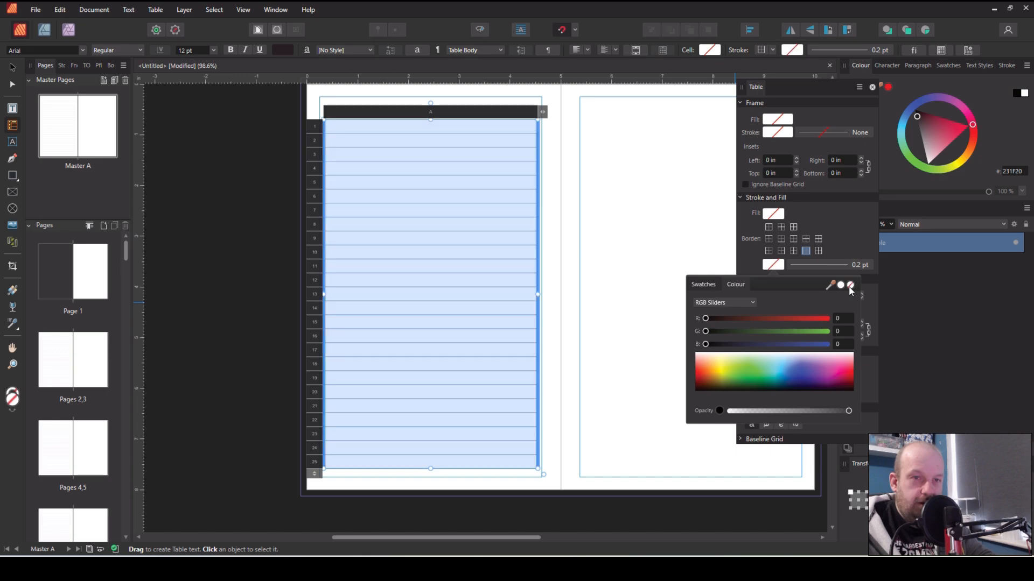
click(705, 264)
key(v)
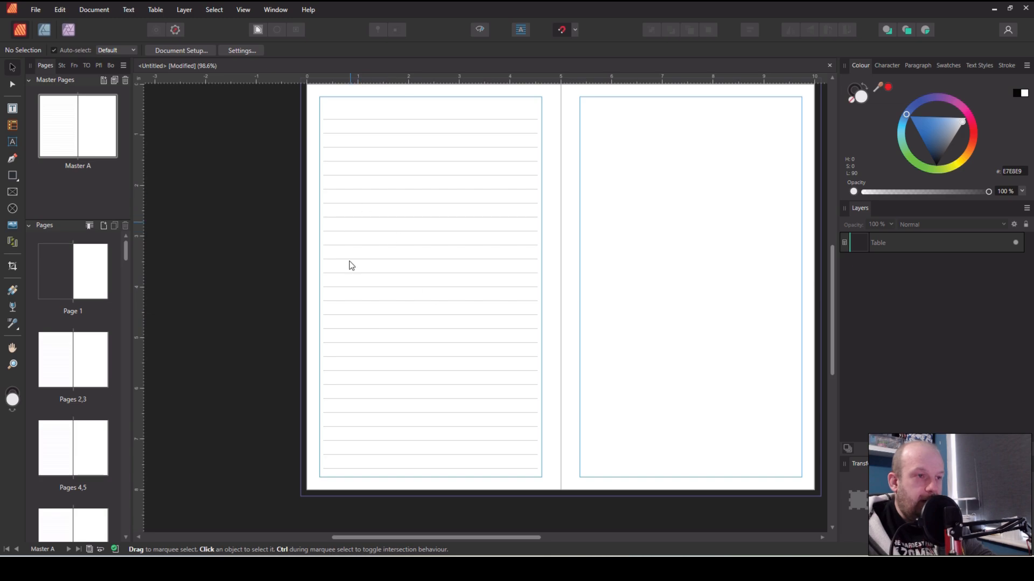
click(455, 363)
drag(405, 338, 660, 349)
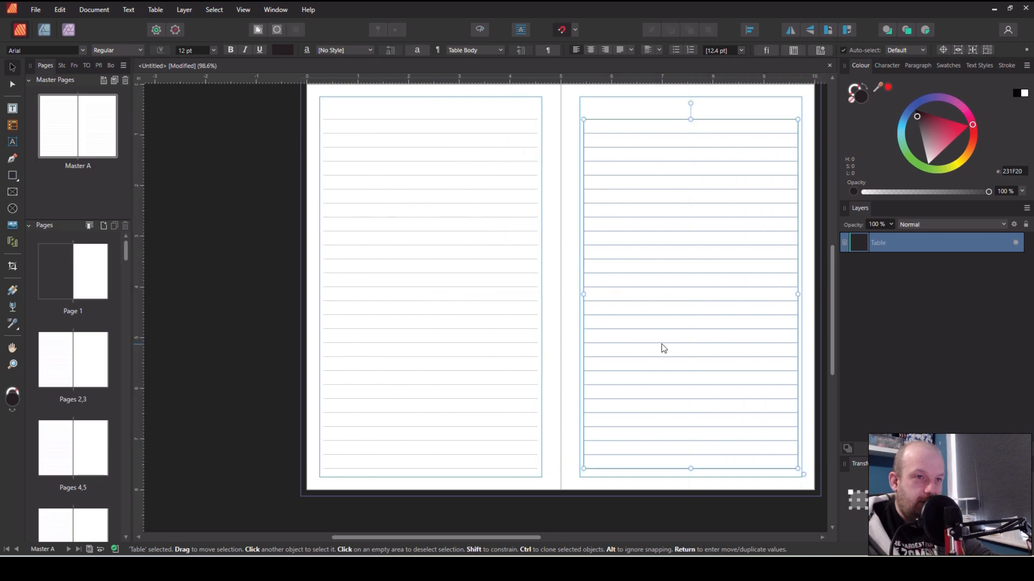
double_click(93, 362)
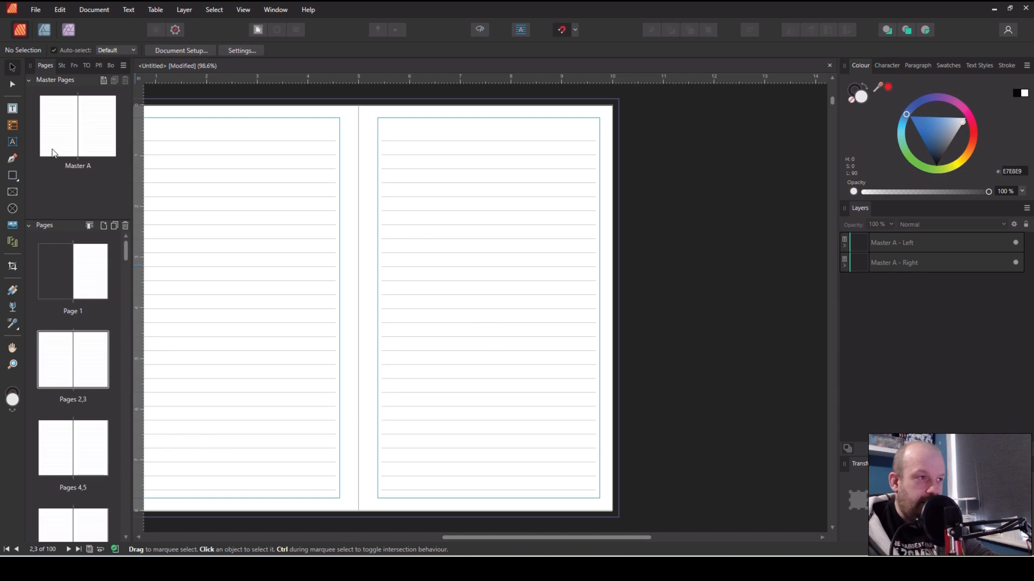
double_click(66, 139)
click(589, 307)
key(Delete)
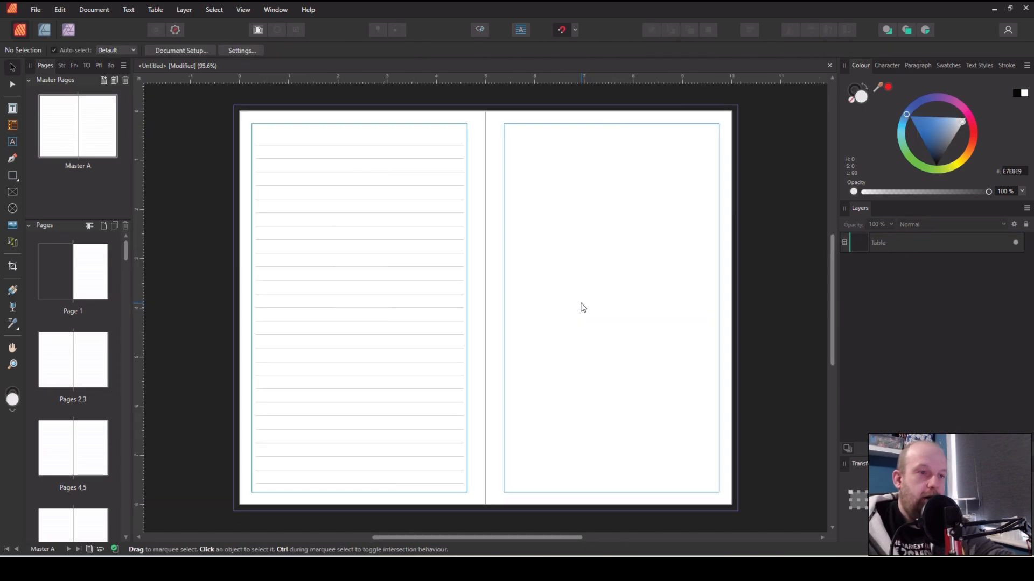
Stretch the lined table sideways so it spans the full width of both master pages
click(346, 316)
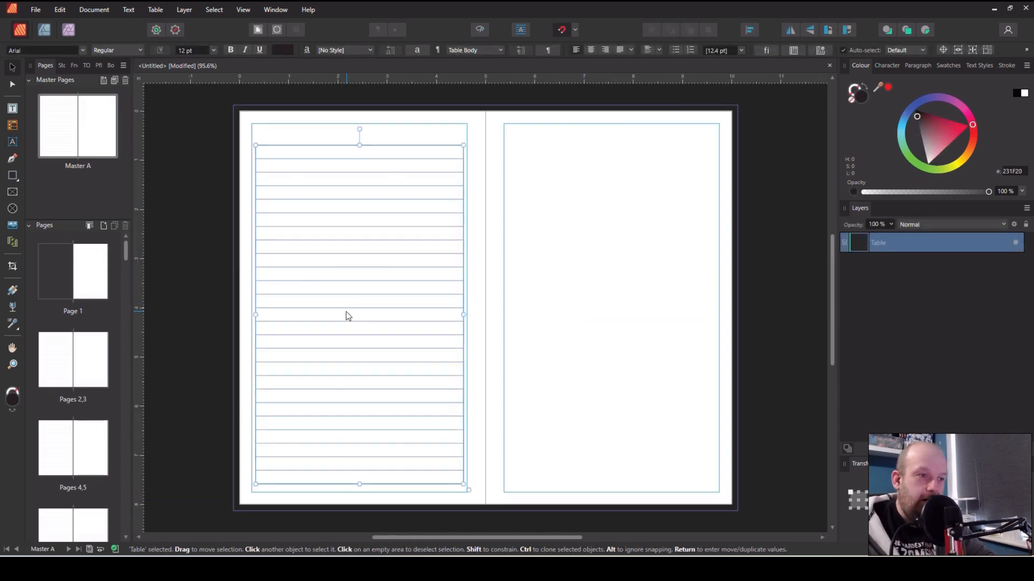
drag(253, 316, 233, 316)
drag(463, 315, 739, 331)
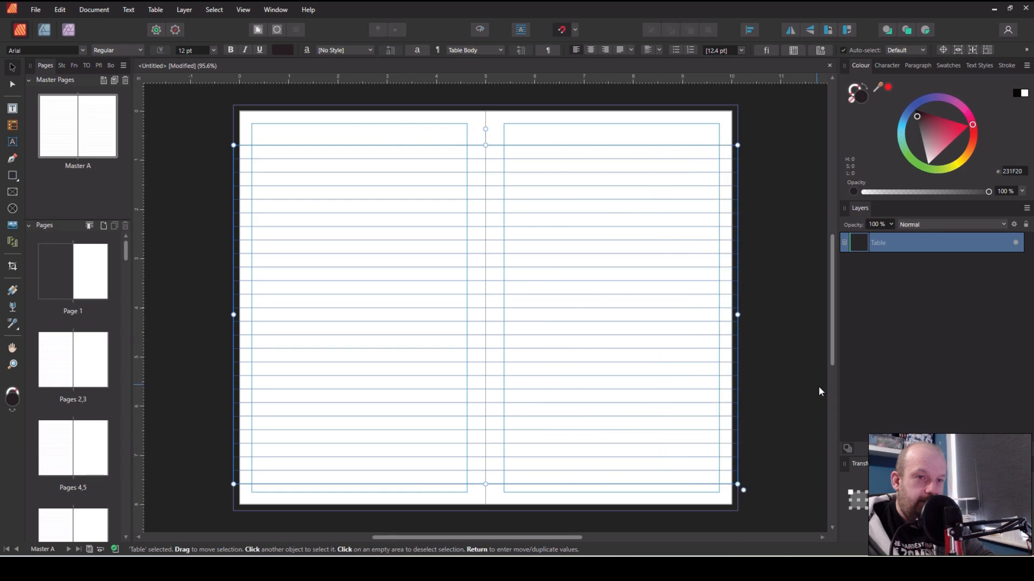
click(792, 402)
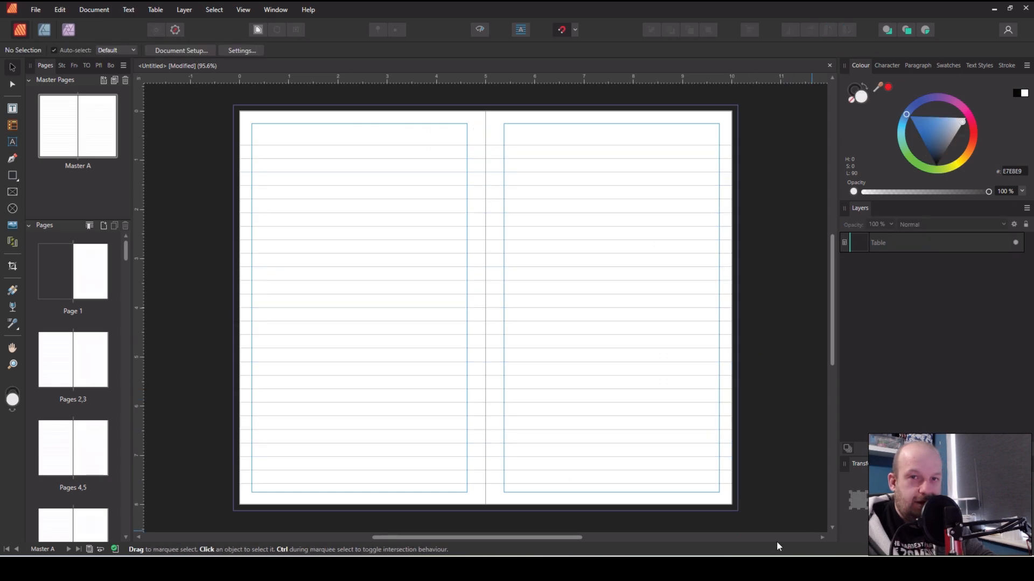
Select the table's column and set its row height to 8.7mm
double_click(60, 368)
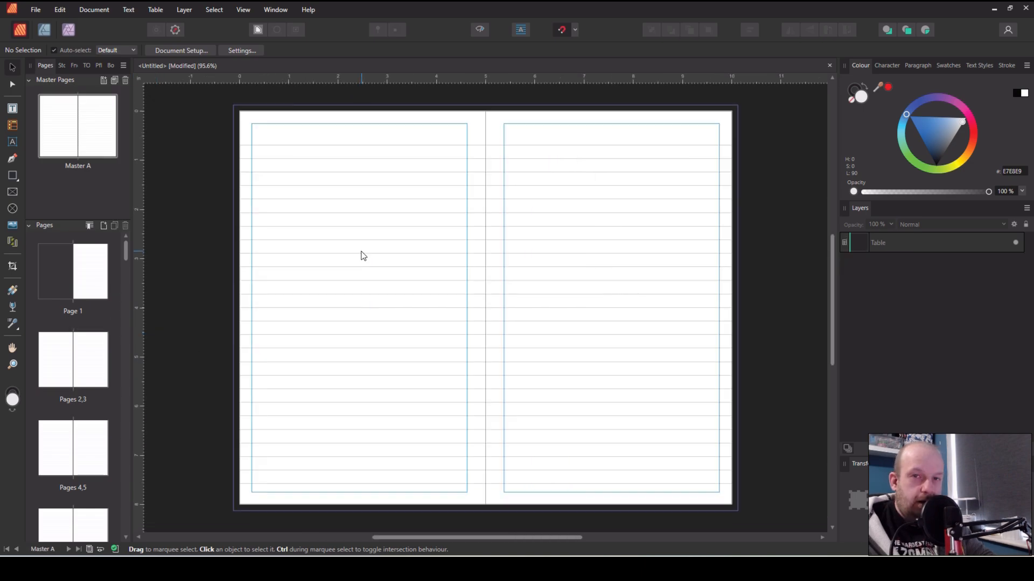
click(360, 254)
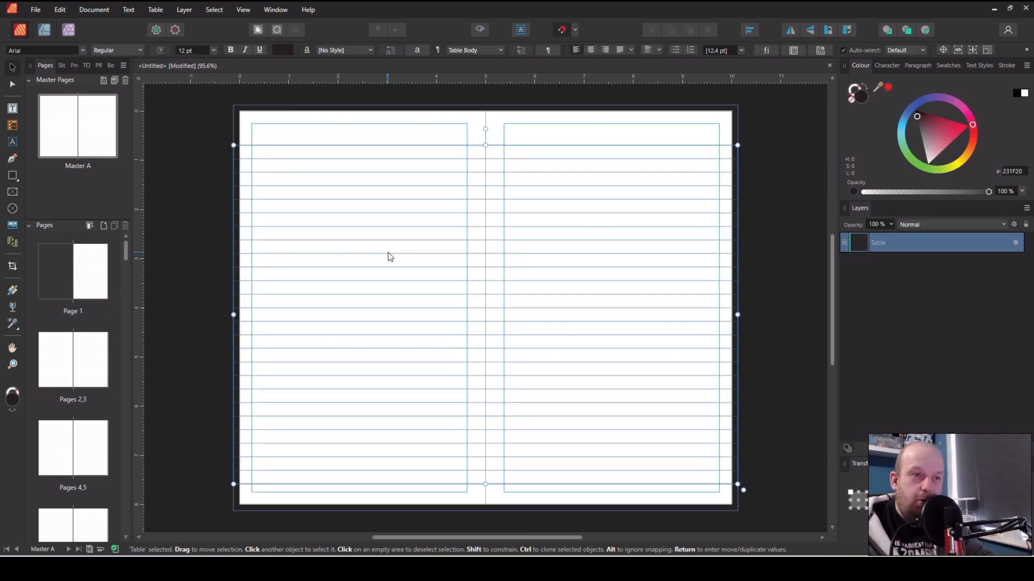
key(t)
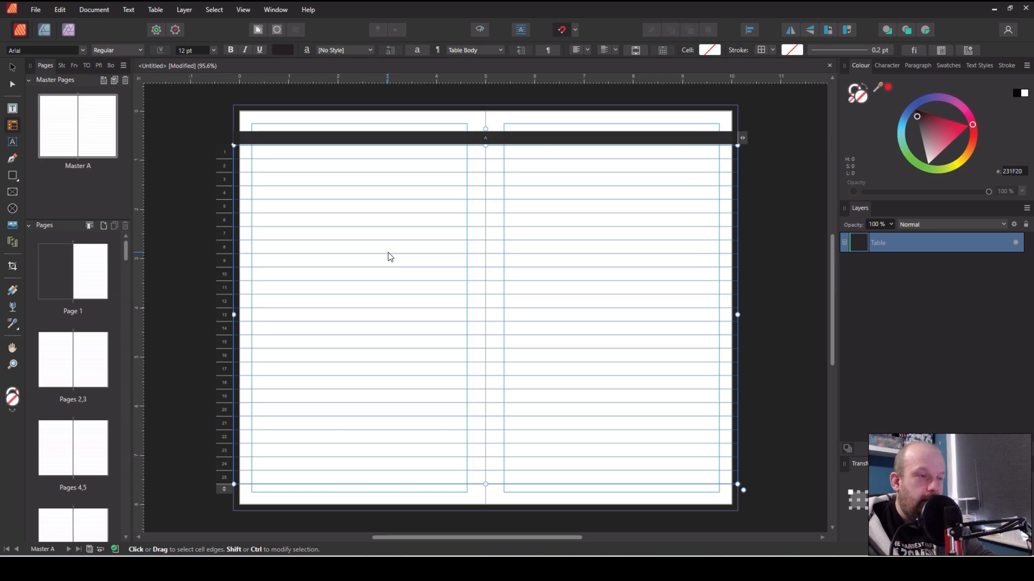
click(317, 139)
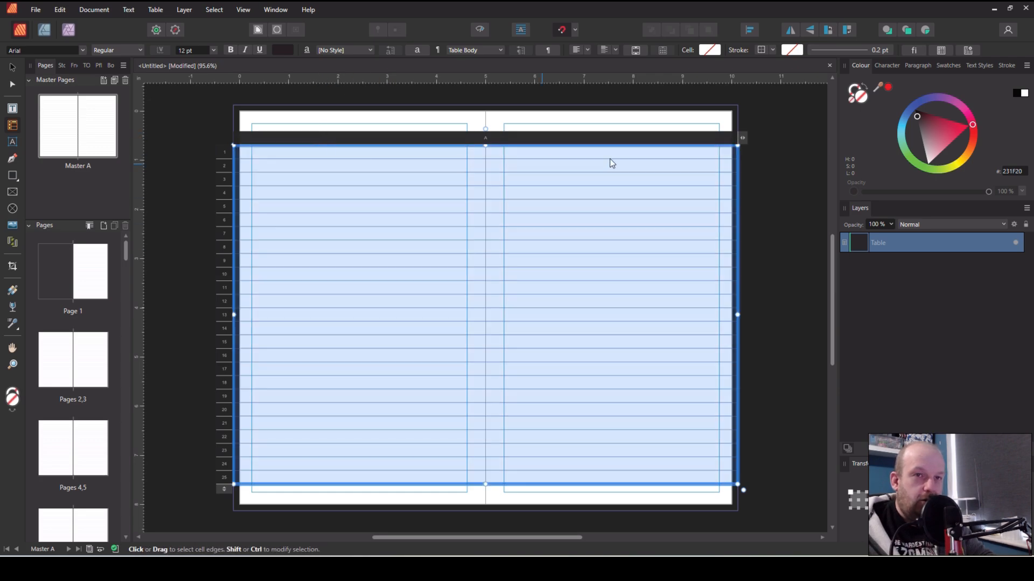
click(940, 52)
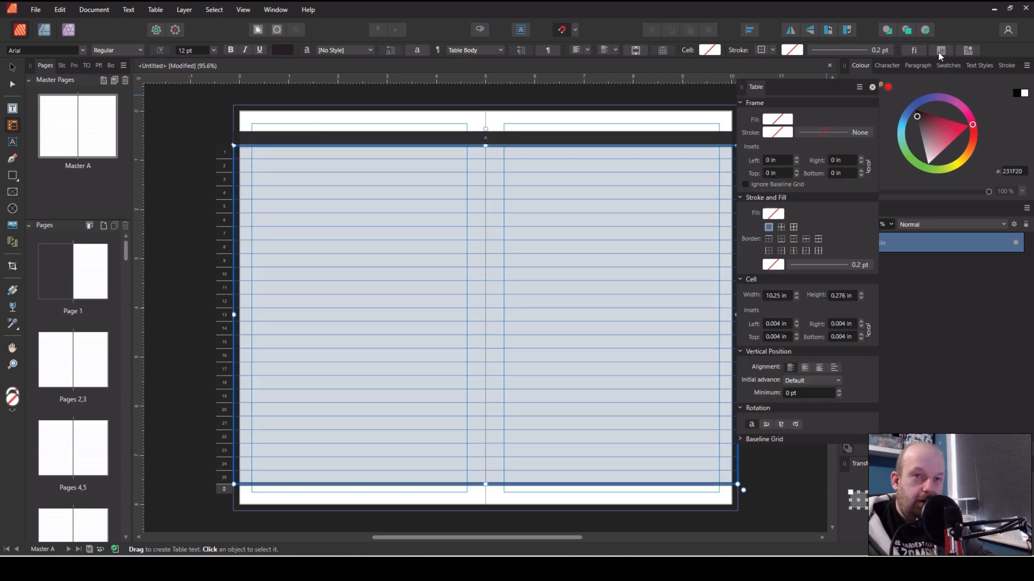
click(845, 296)
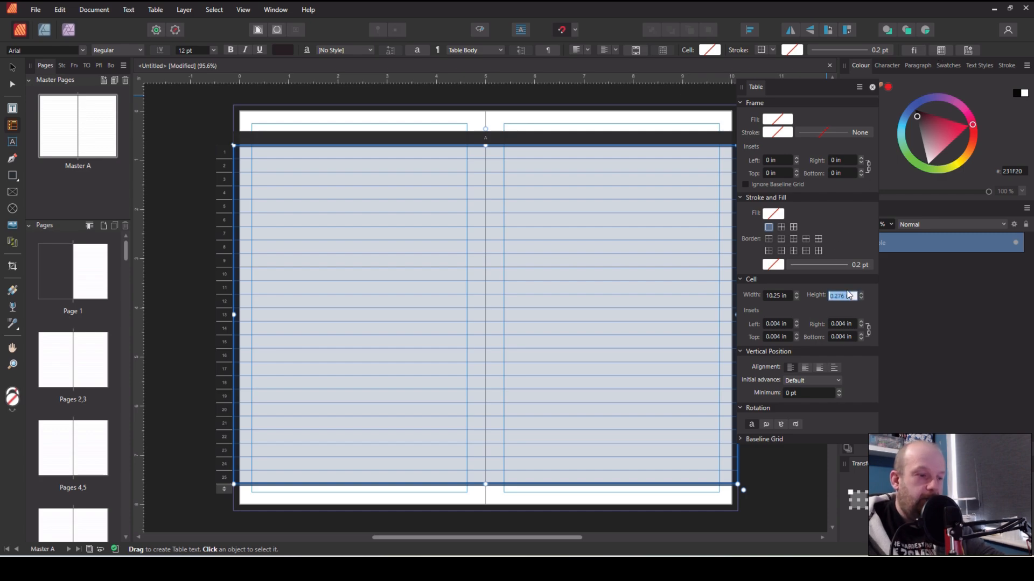
text(8.7mm)
key(Return)
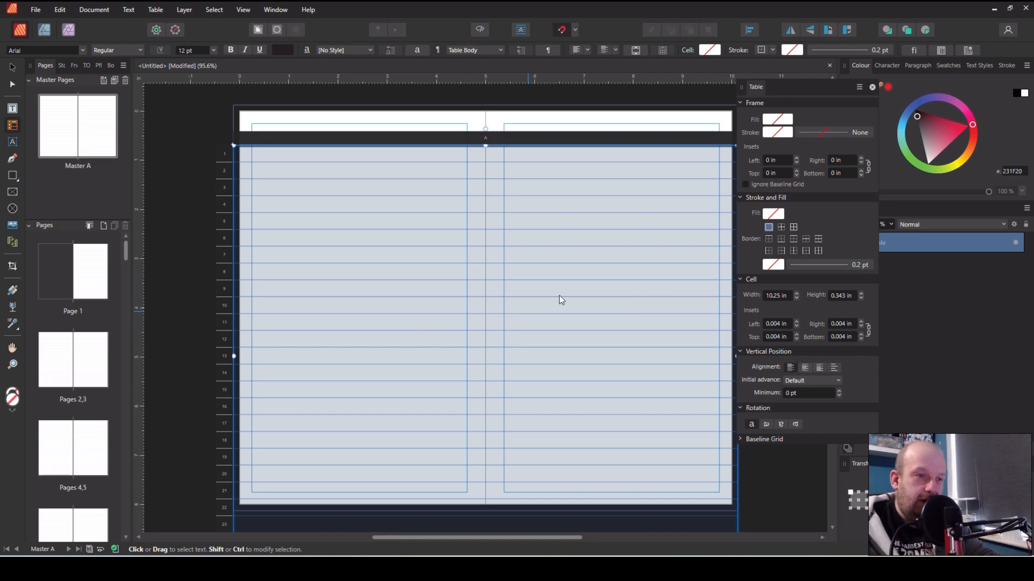
Shorten the table by pulling its bottom edge up to the bottom of the pages, removing extra rows
click(873, 87)
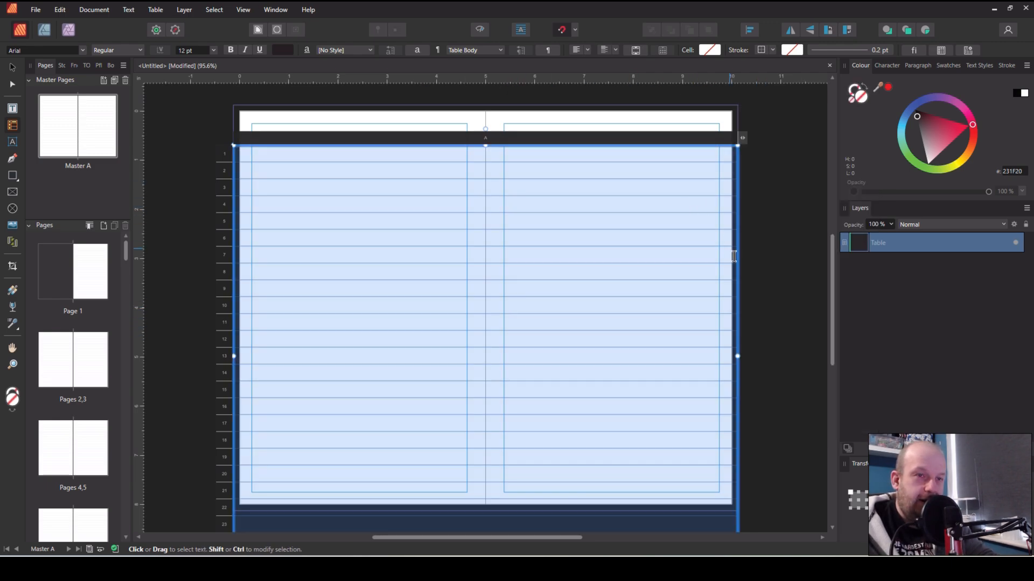
scroll(763, 289, down, 2)
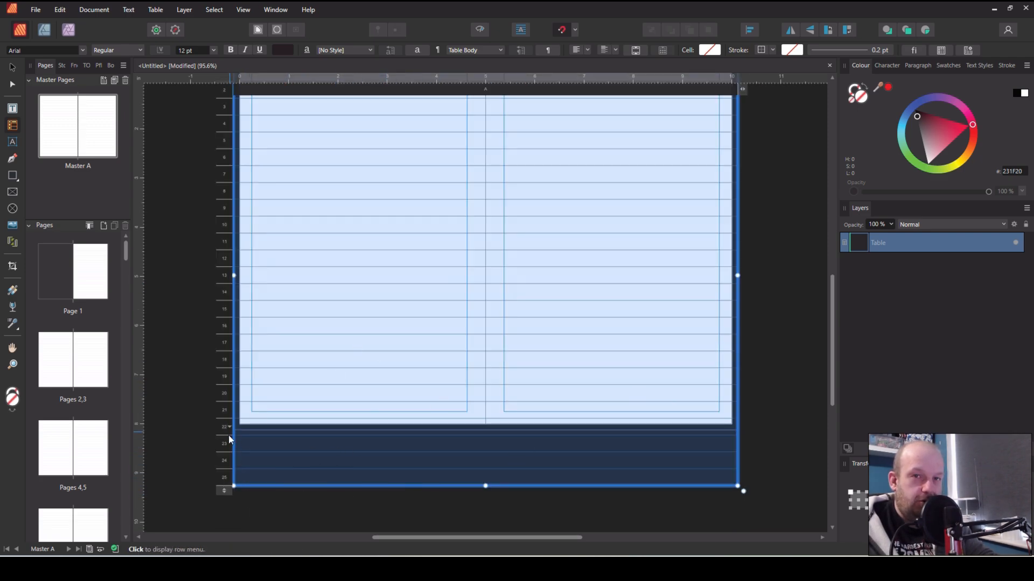
drag(223, 488, 212, 457)
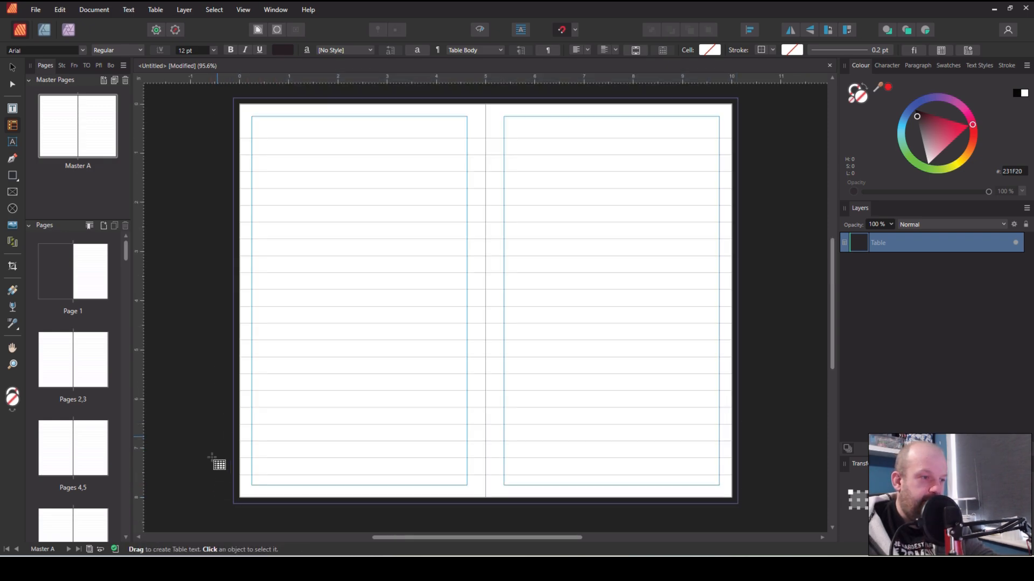
click(187, 236)
key(v)
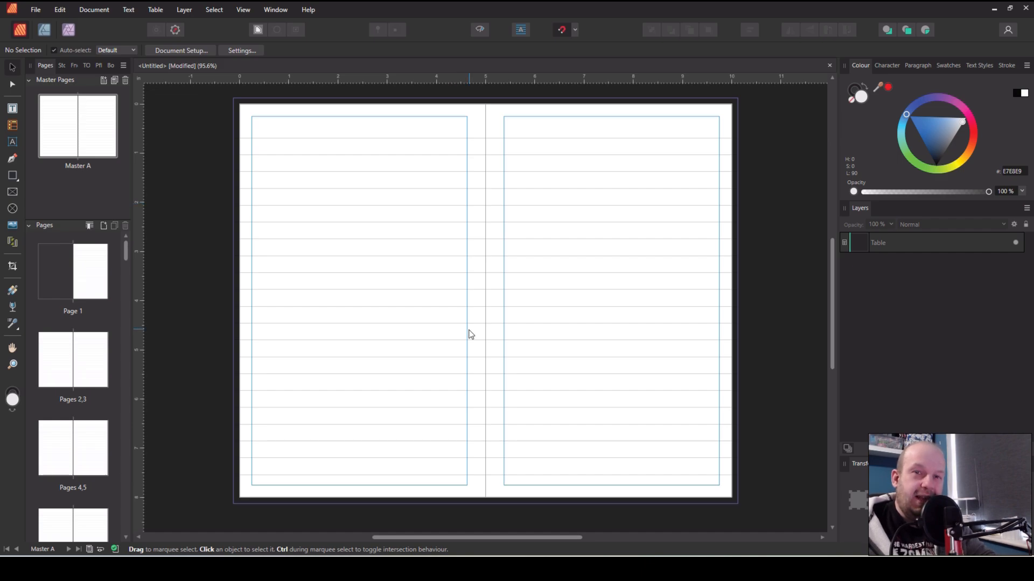
Switch to the browser showing a sample of a college ruled composition notebook
key(alt+Tab)
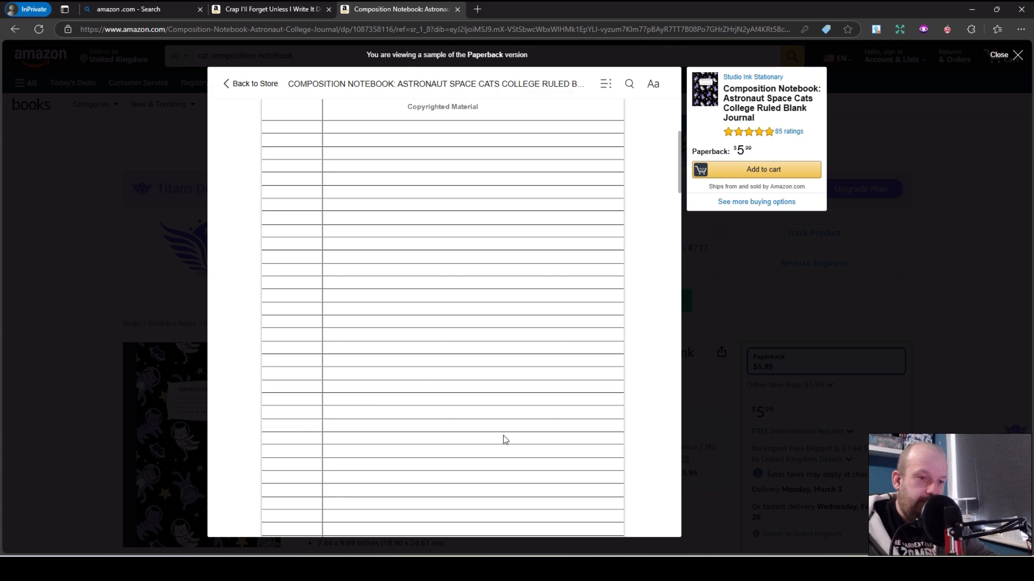
Return to the layout and draw a new two-column table at the top of the left master page
key(alt+Tab)
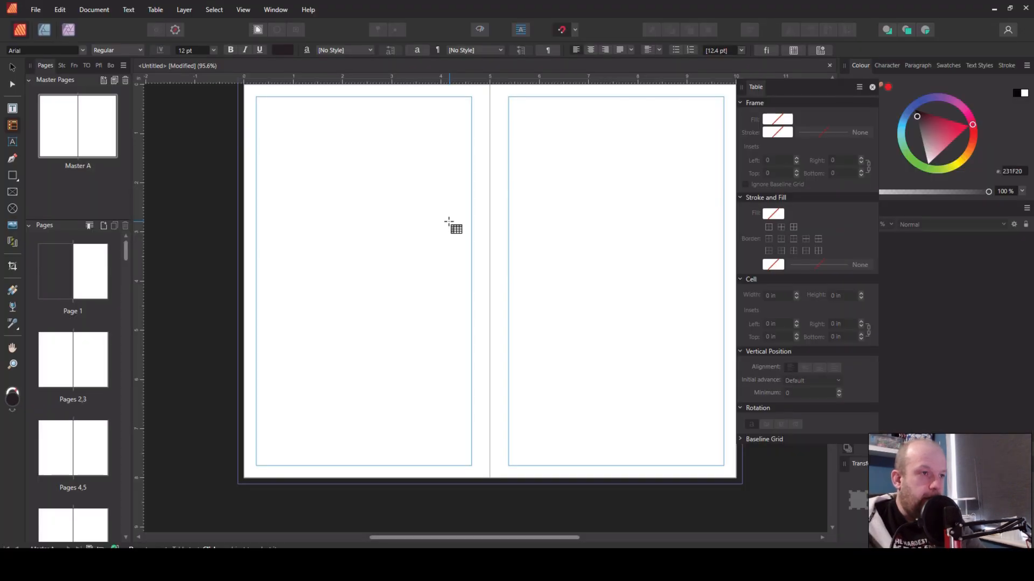
scroll(444, 223, up, 1)
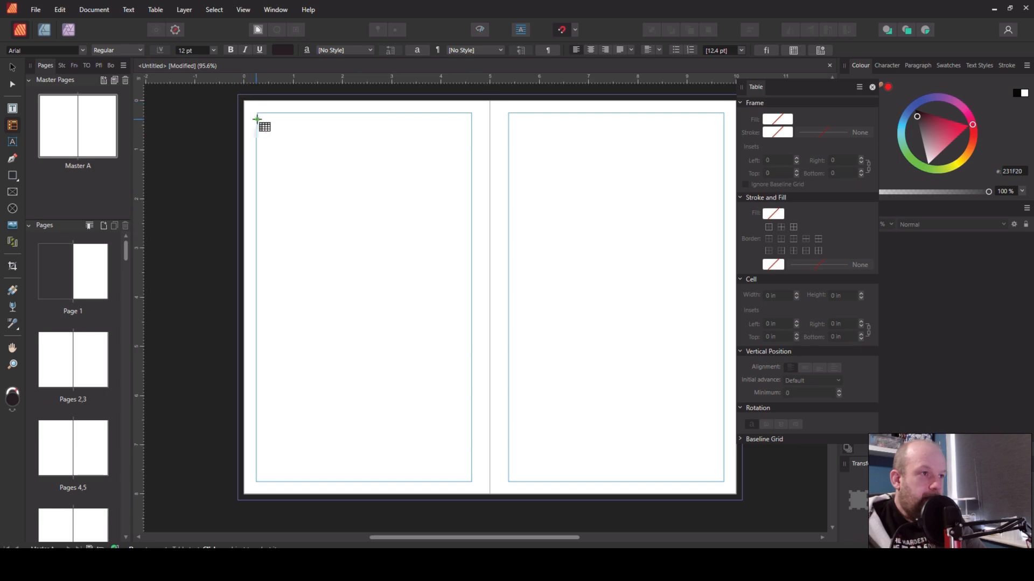
drag(257, 118, 397, 184)
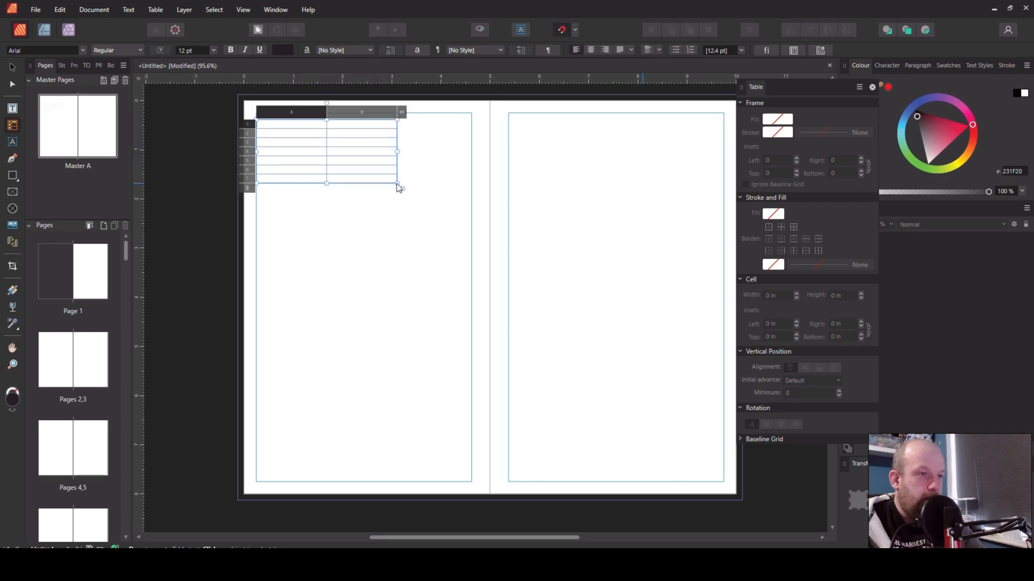
Select both table columns and set the row height to 0.276 in
drag(309, 112, 339, 113)
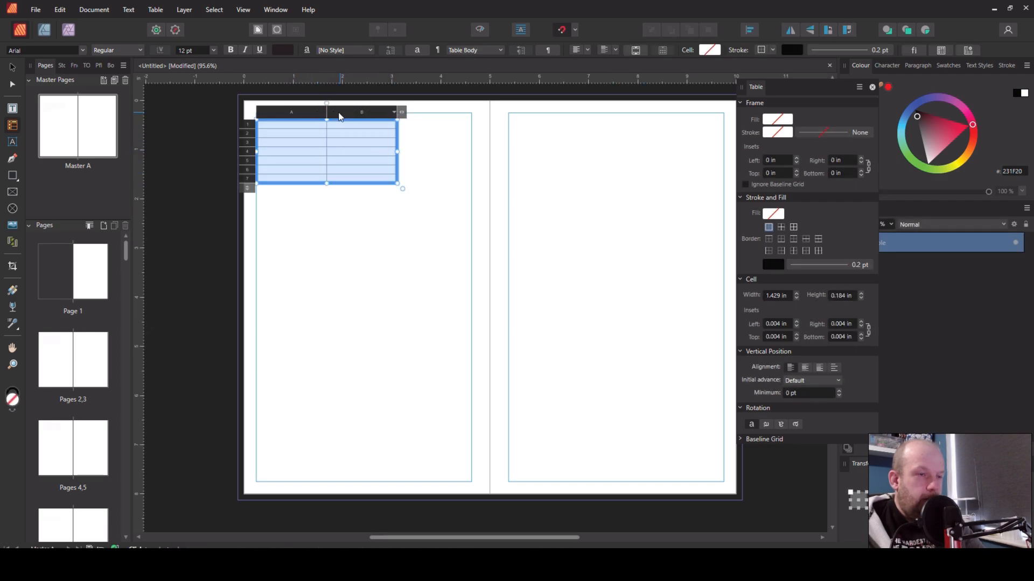
click(847, 295)
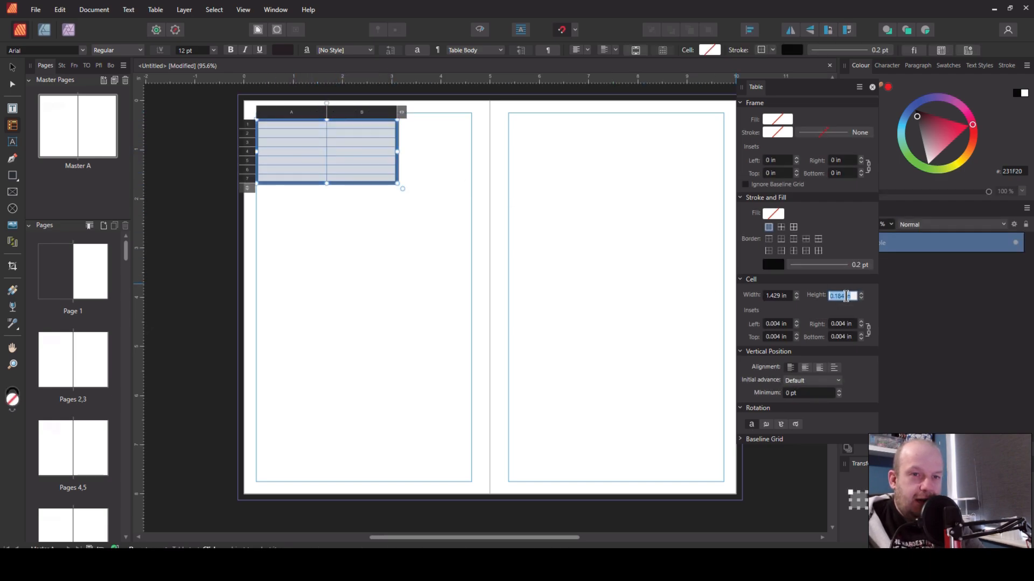
text(0.276)
key(Return)
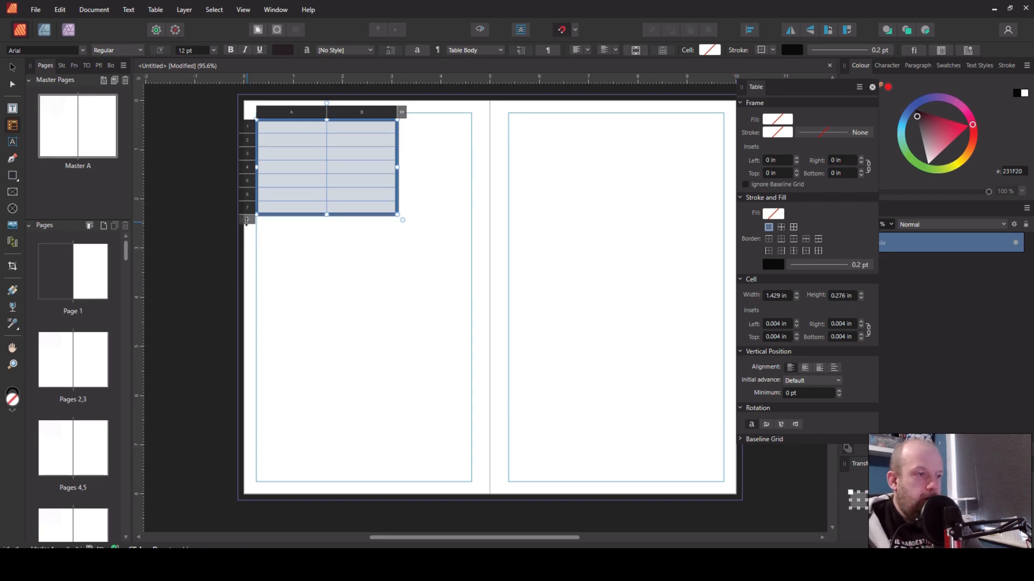
Extend the table downward to the bottom of the page, adding more rows
click(247, 221)
drag(246, 221, 247, 503)
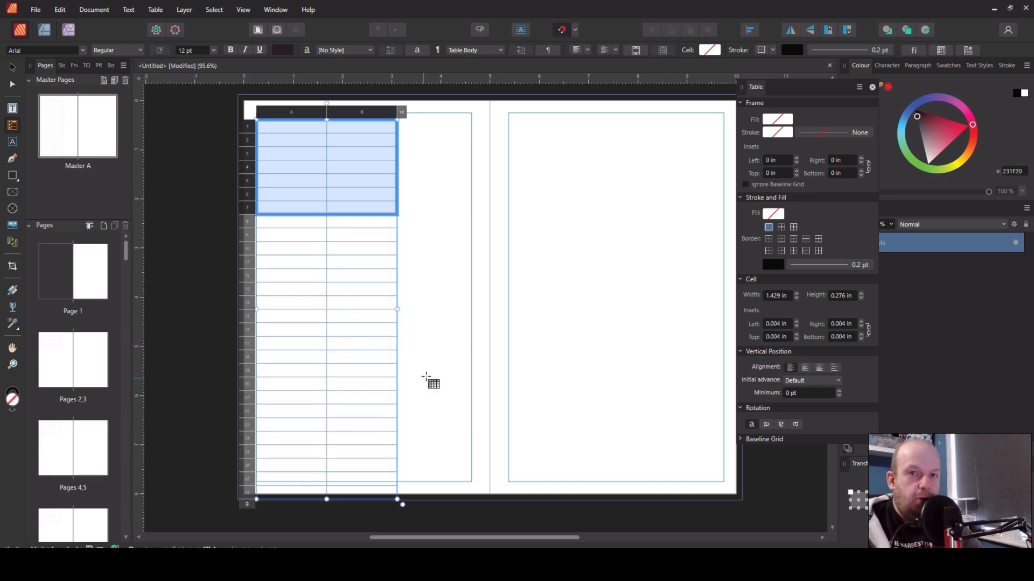
click(374, 222)
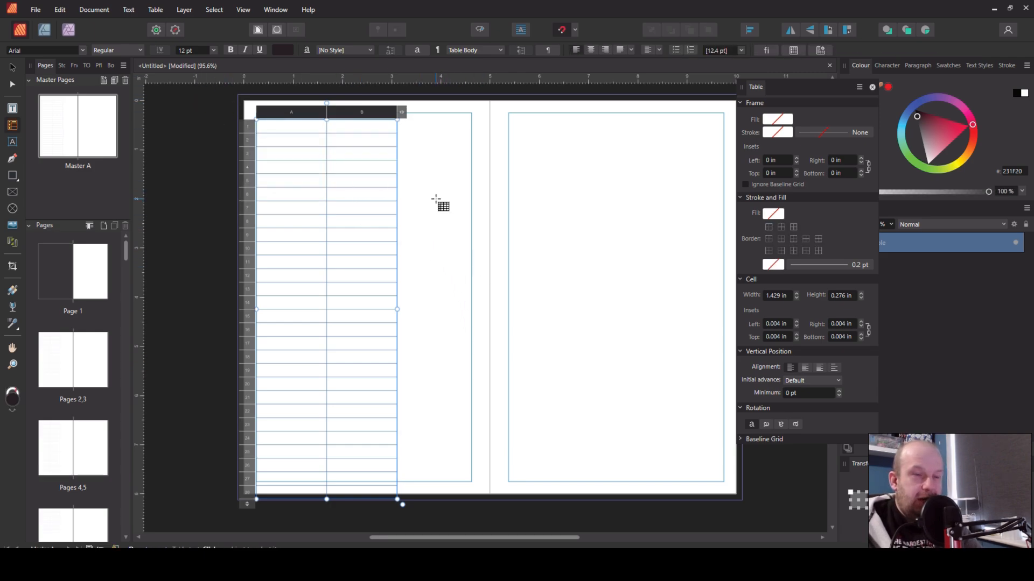
Move the table up and left so it sits at the top-left corner of the page
key(v)
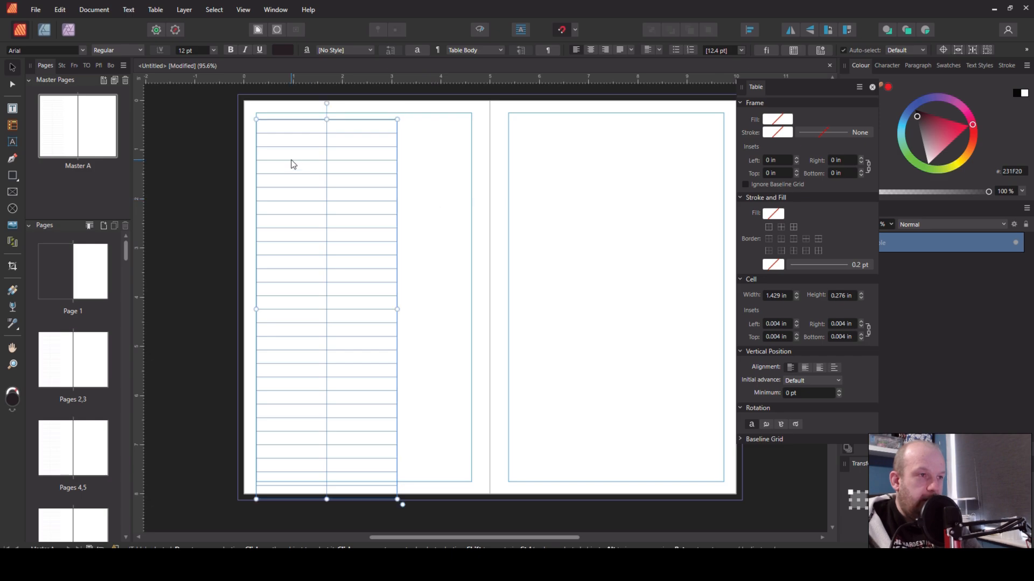
drag(314, 172, 294, 147)
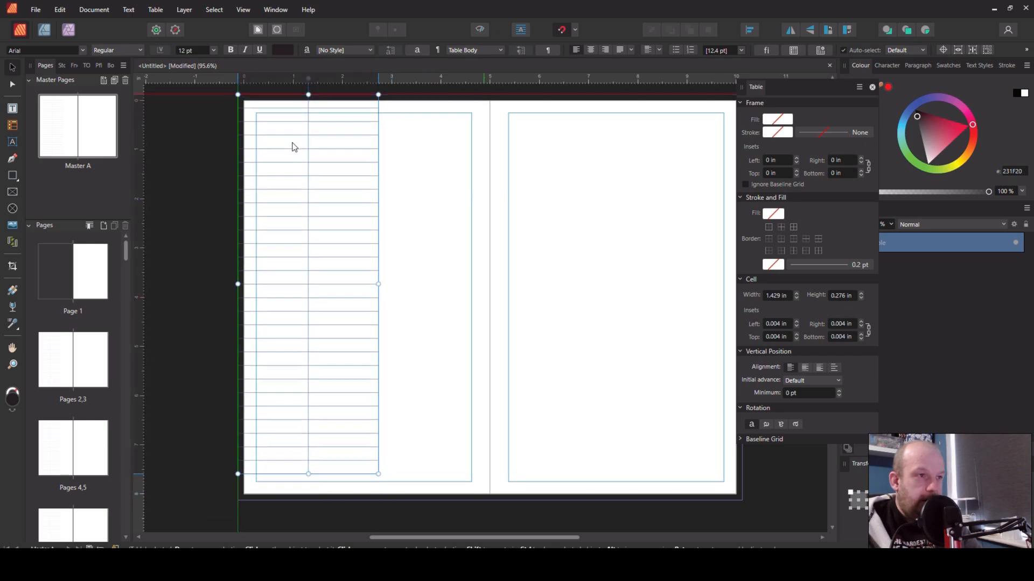
key(t)
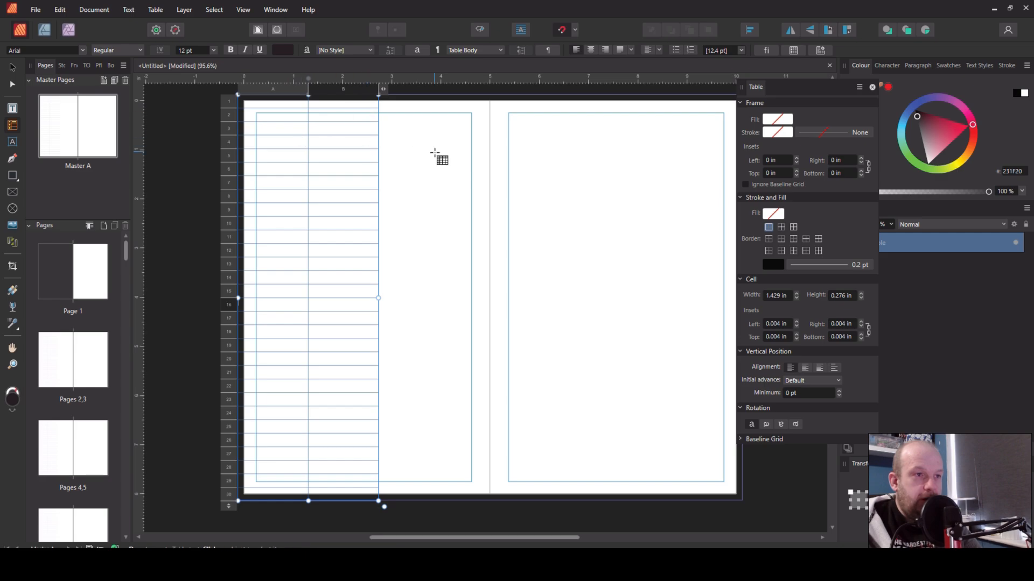
click(435, 175)
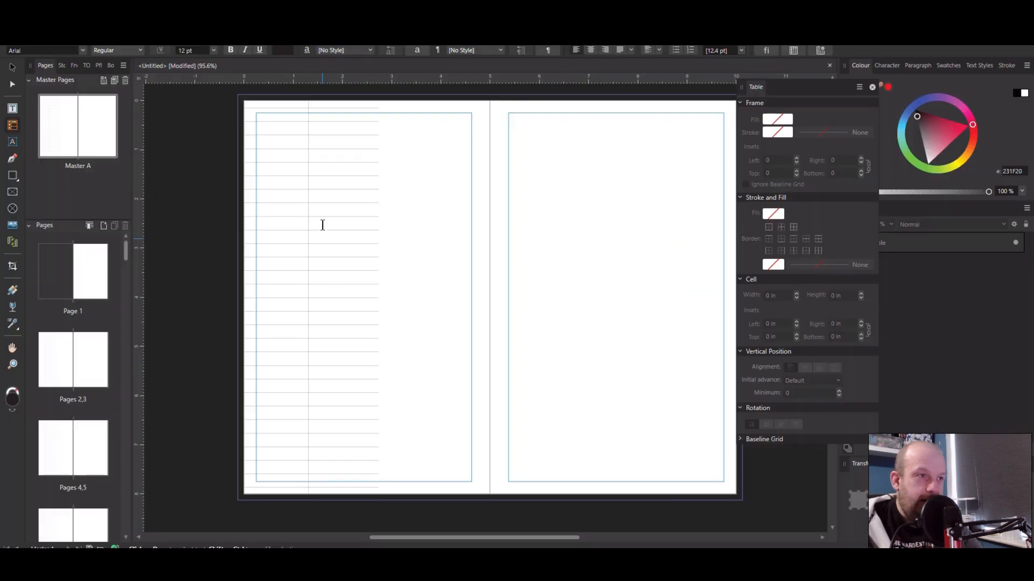
Select both table columns and change their border setting
click(312, 202)
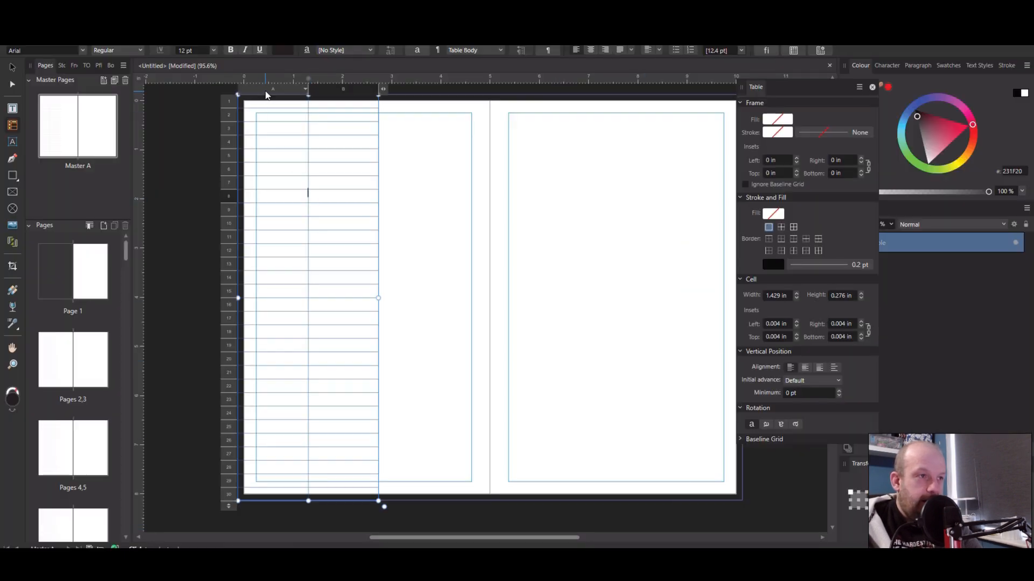
click(291, 90)
drag(291, 91, 324, 88)
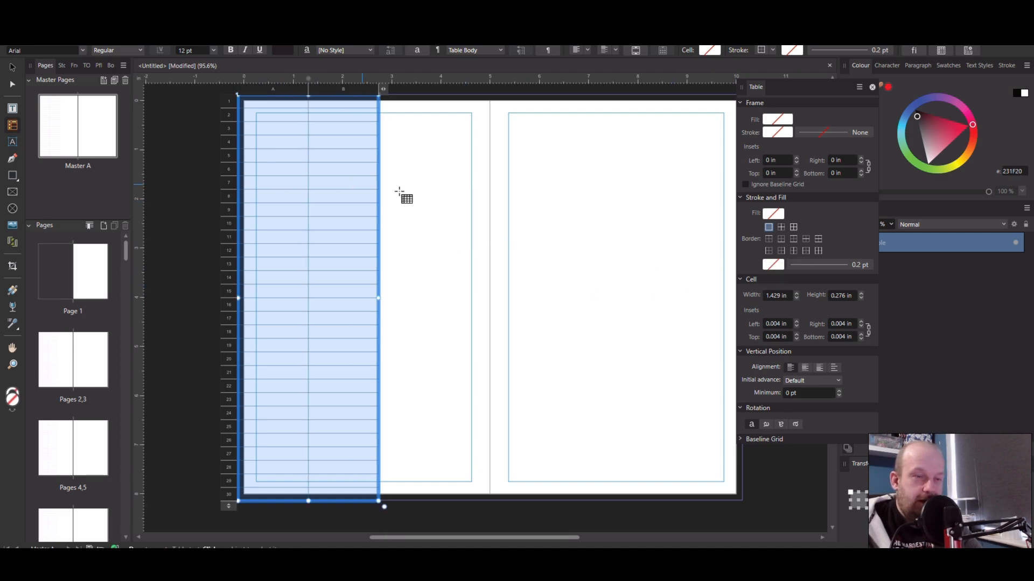
click(807, 251)
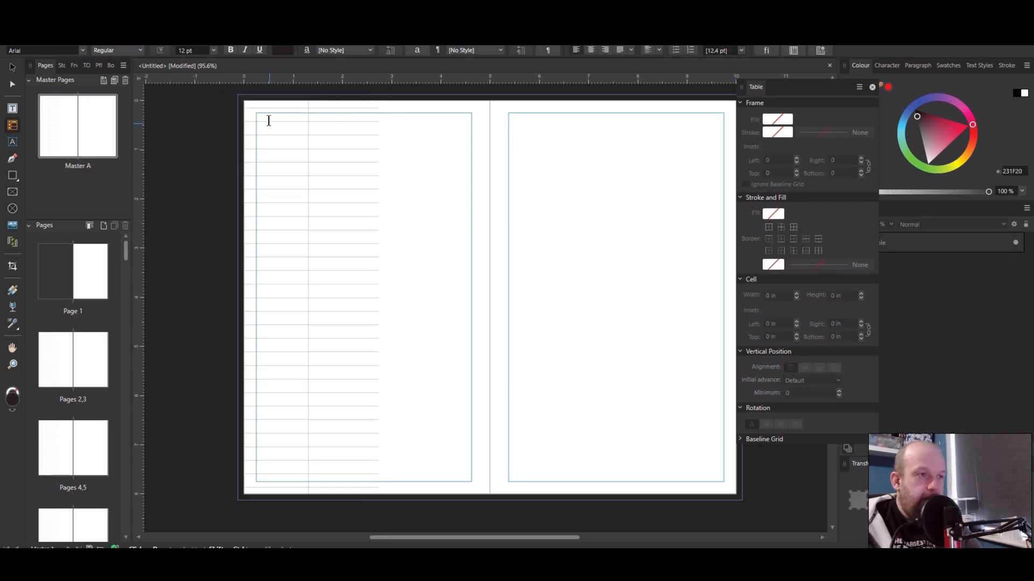
Select the table's top row and set its bottom border stroke colour to none
click(263, 105)
drag(263, 104, 330, 108)
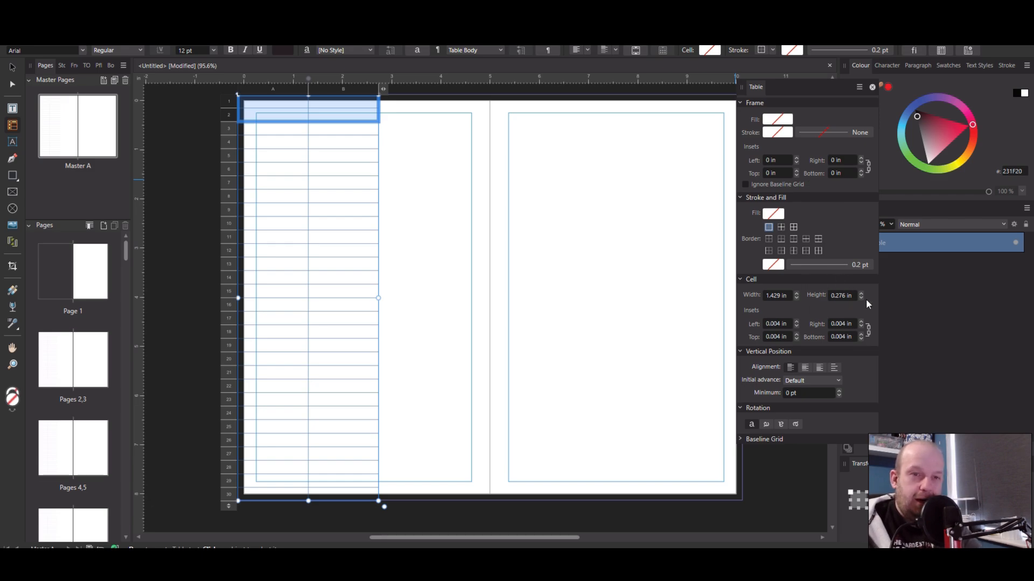
click(819, 238)
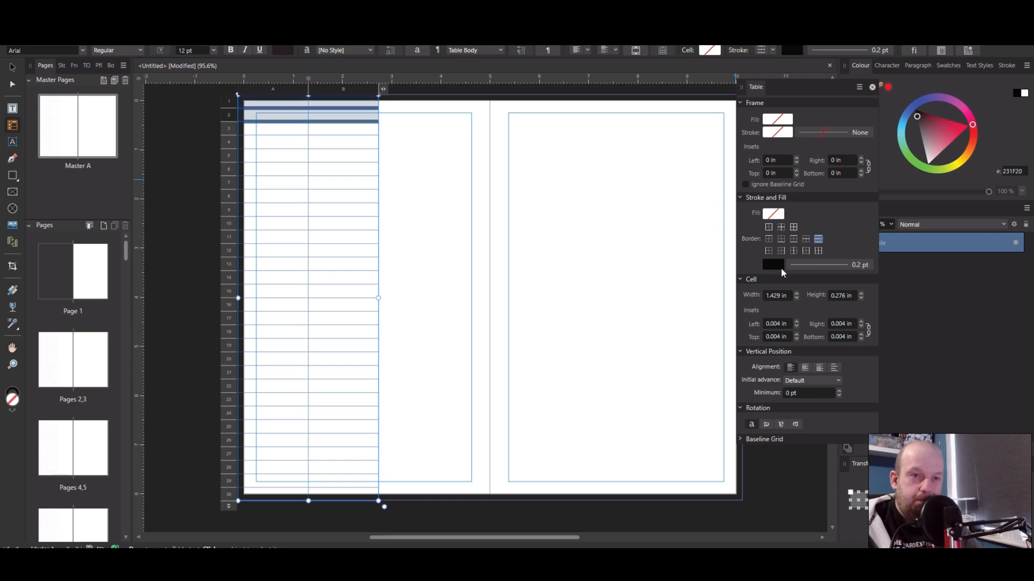
click(775, 264)
click(848, 284)
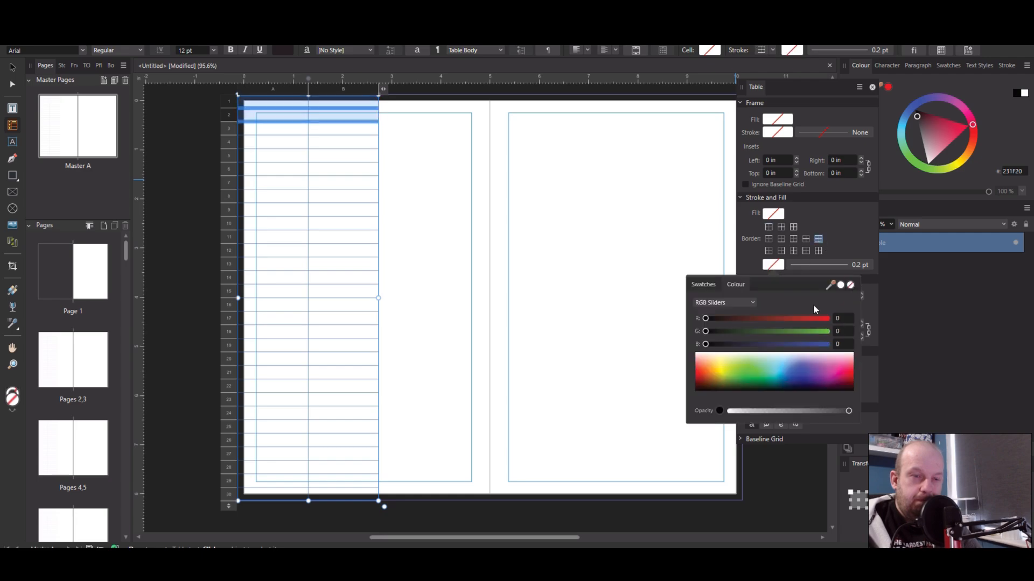
click(606, 350)
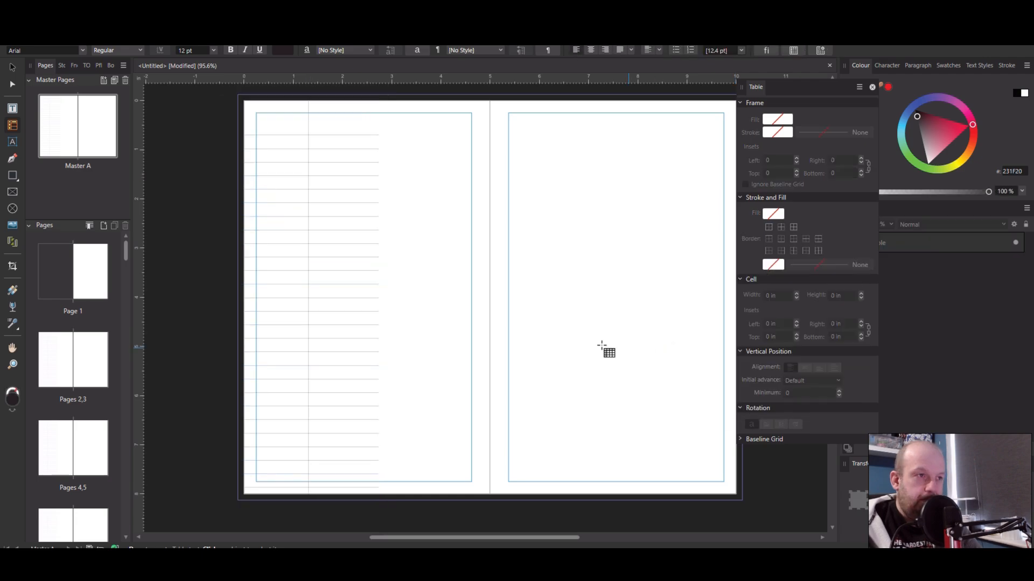
Widen the table by pulling its right edge to the spine of the left page
click(278, 267)
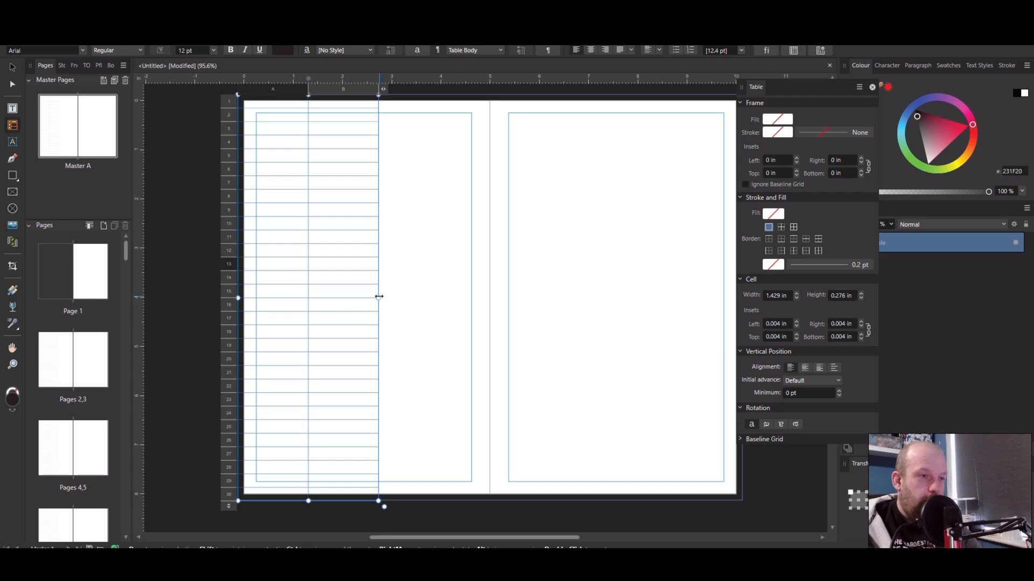
drag(379, 297, 488, 297)
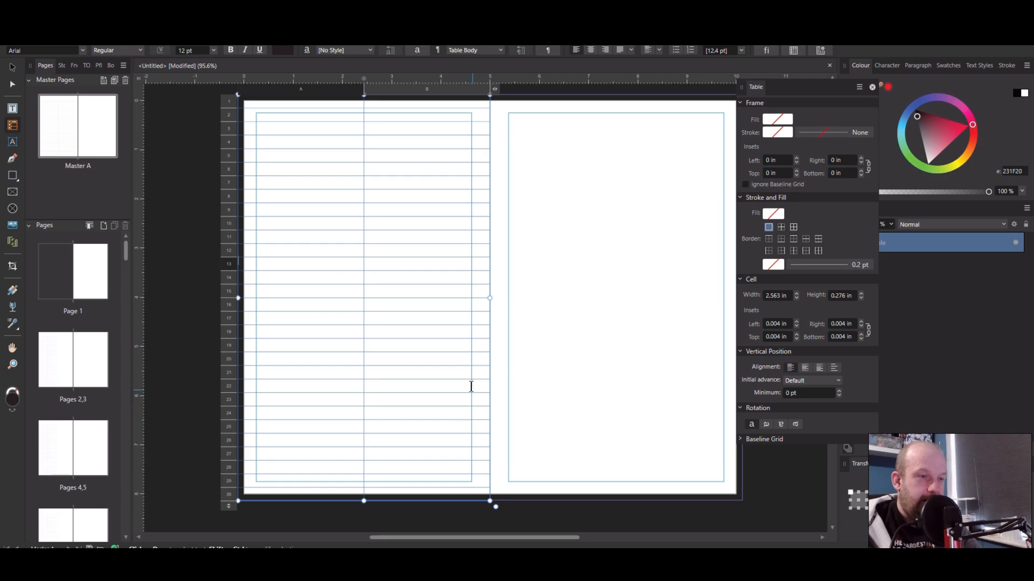
click(559, 320)
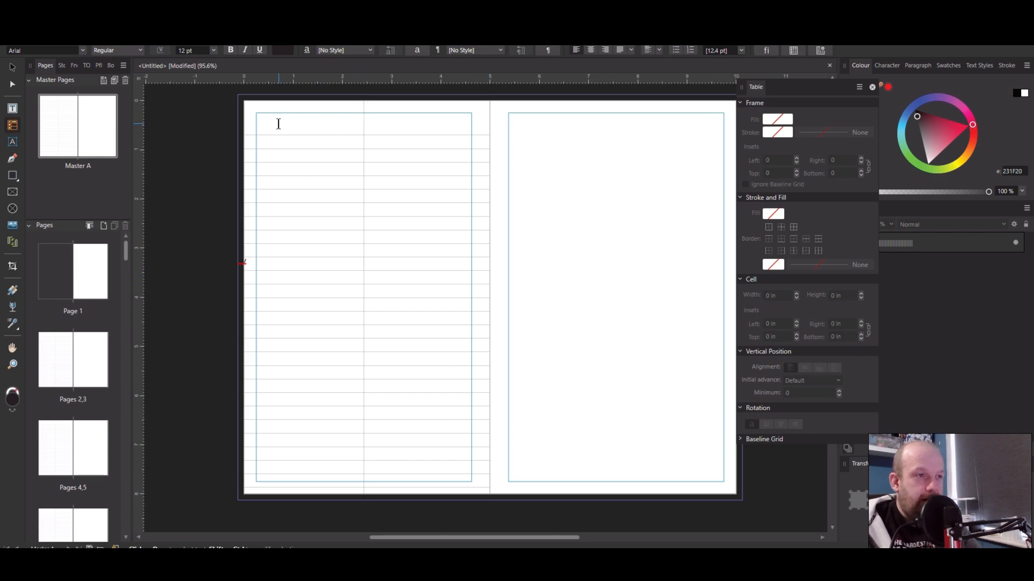
Select the first column and set its width to 1.2 in
click(309, 127)
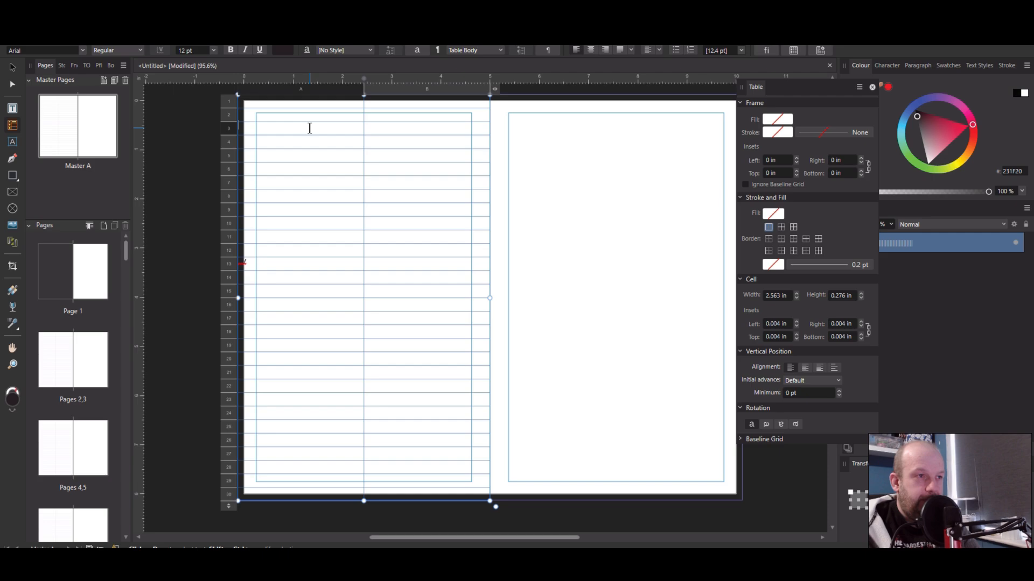
click(289, 95)
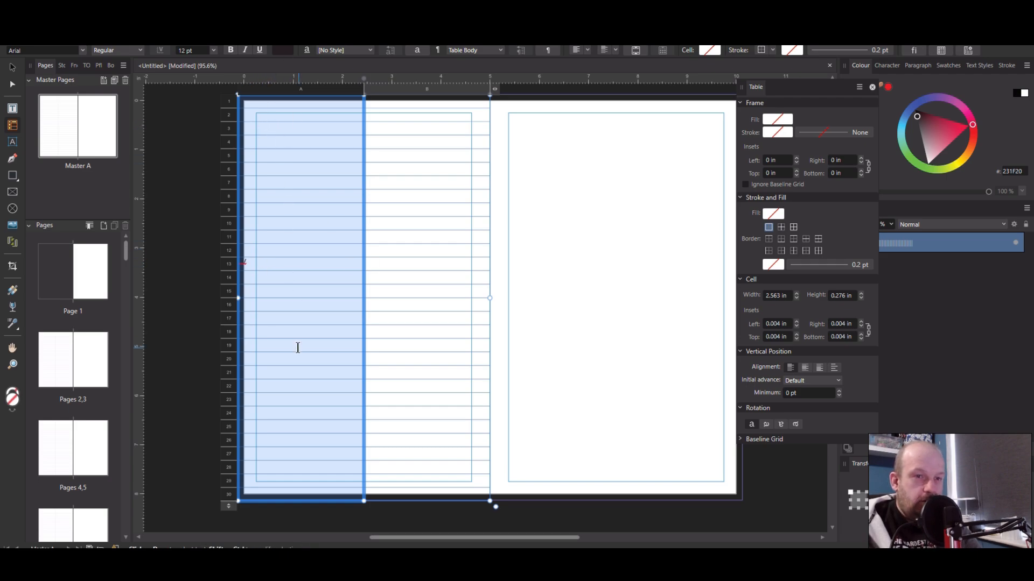
click(774, 295)
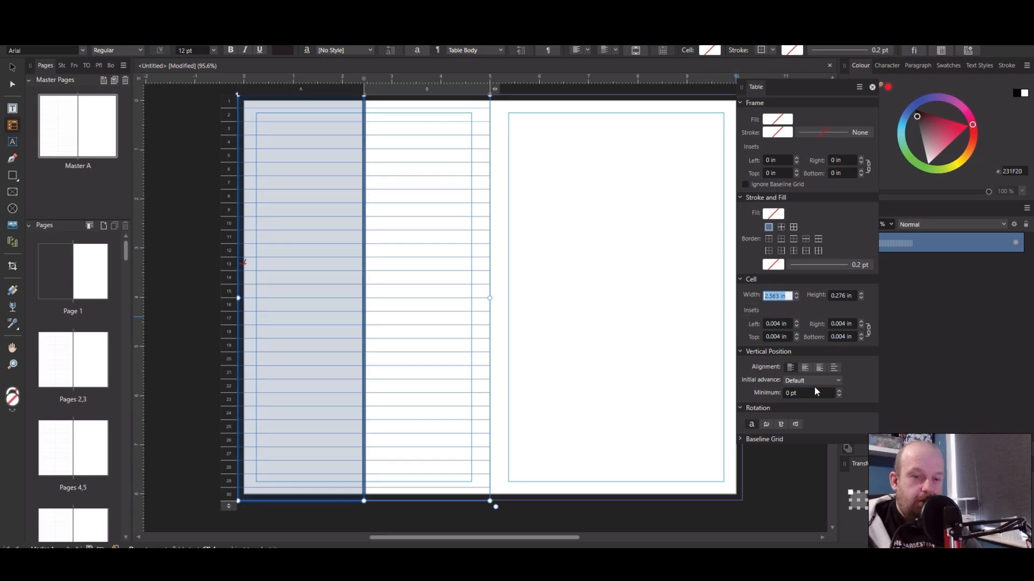
text(1.2)
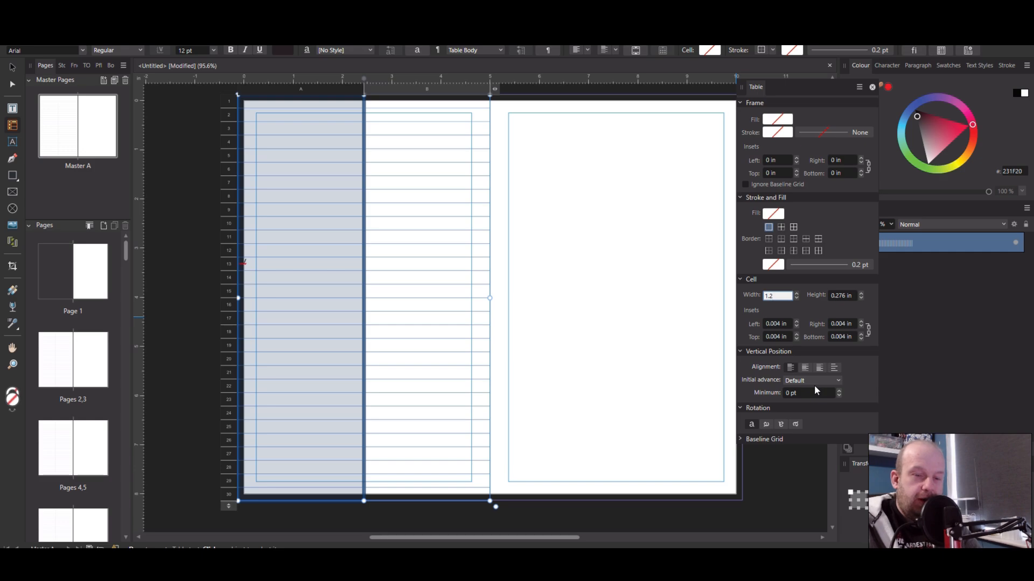
key(Return)
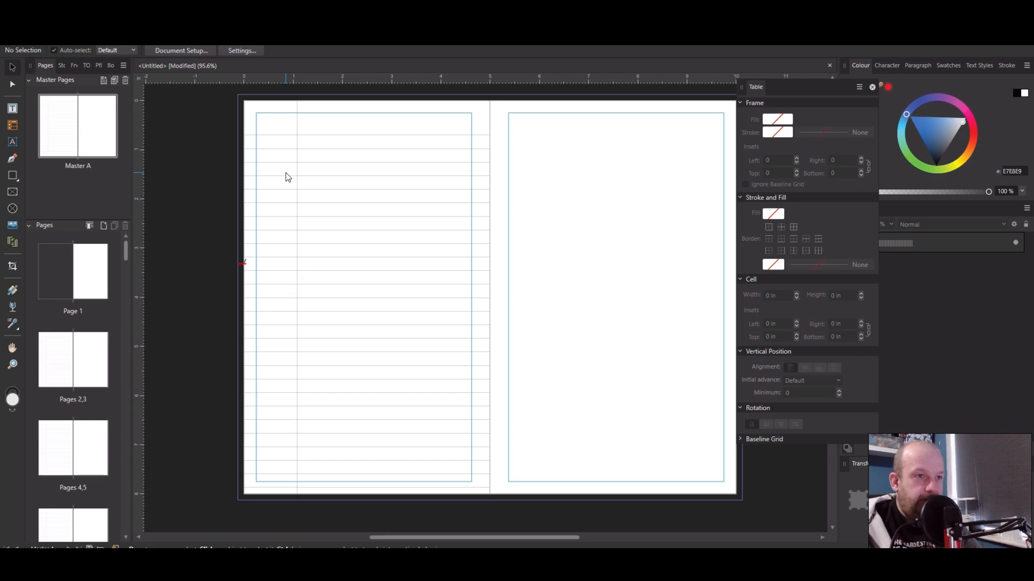
Set the first column's width to 1 in
click(286, 173)
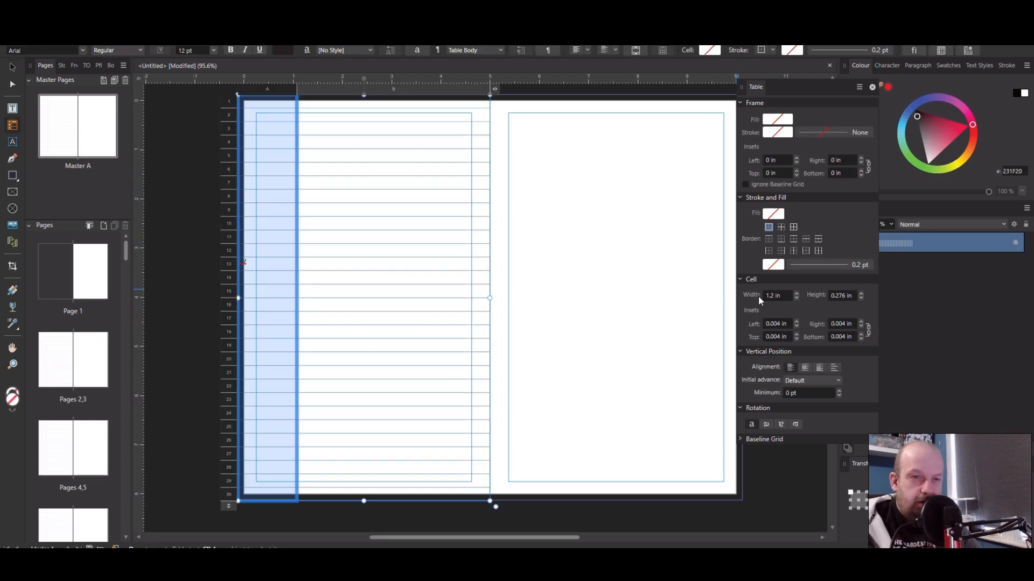
click(770, 298)
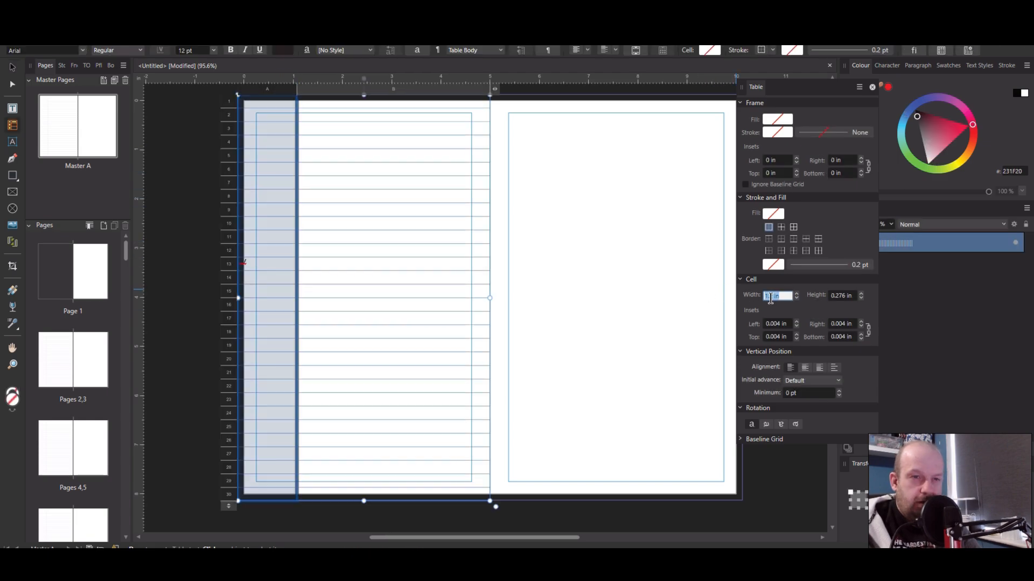
text(1)
key(Return)
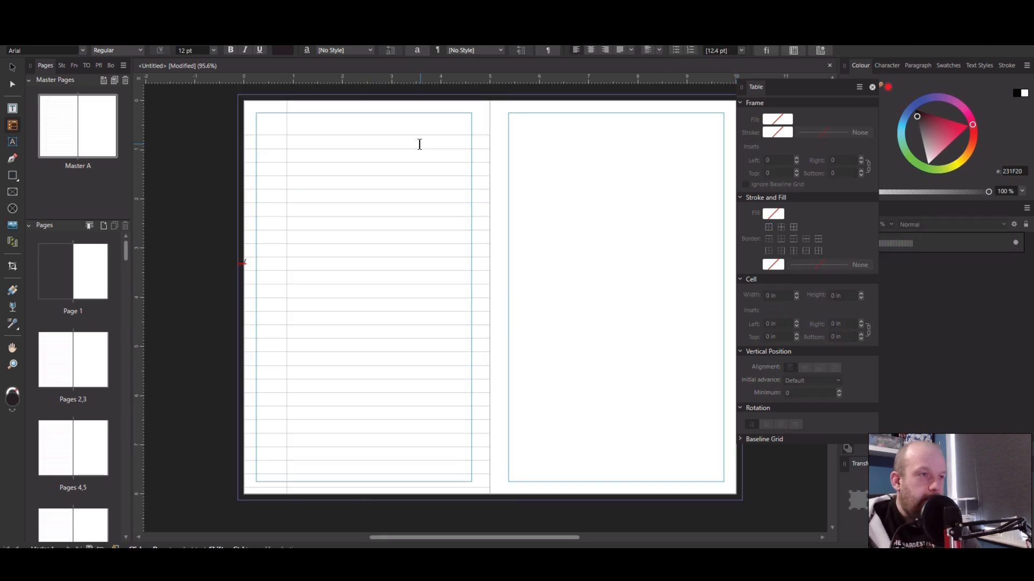
Switch the view to Preview Mode
click(96, 15)
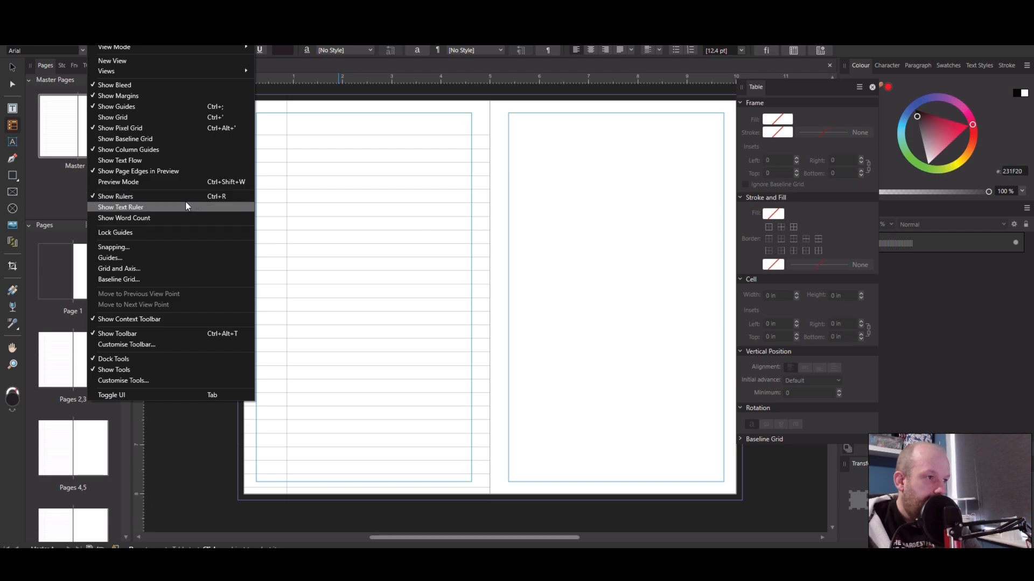
click(180, 182)
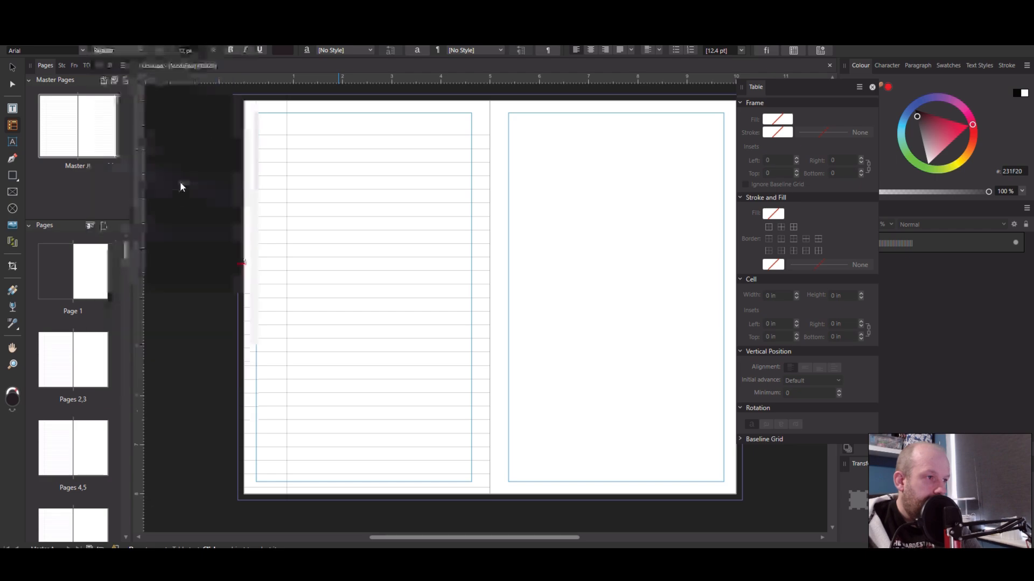
Duplicate the lined table onto the right master page
click(13, 68)
click(319, 235)
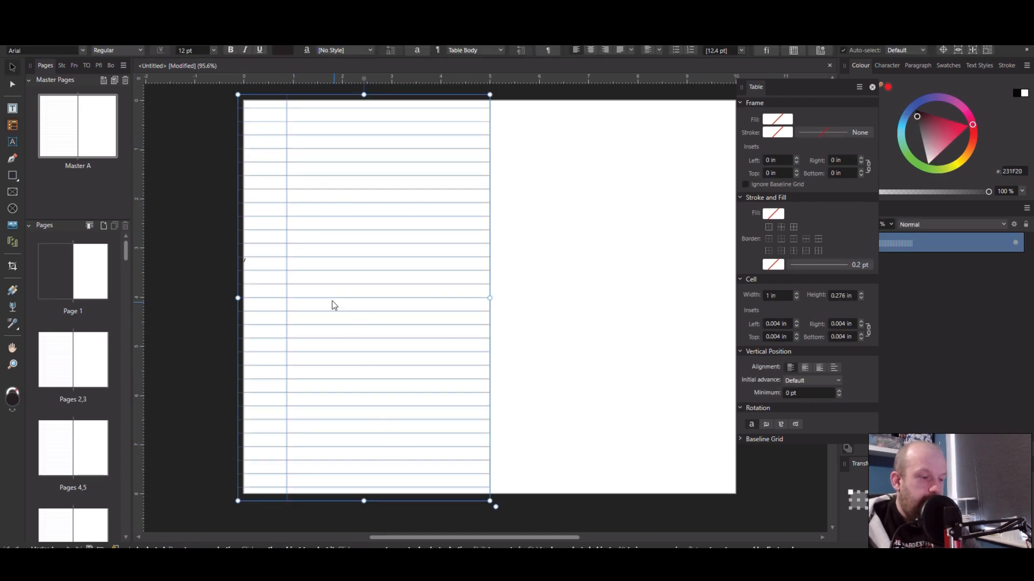
drag(312, 277, 567, 288)
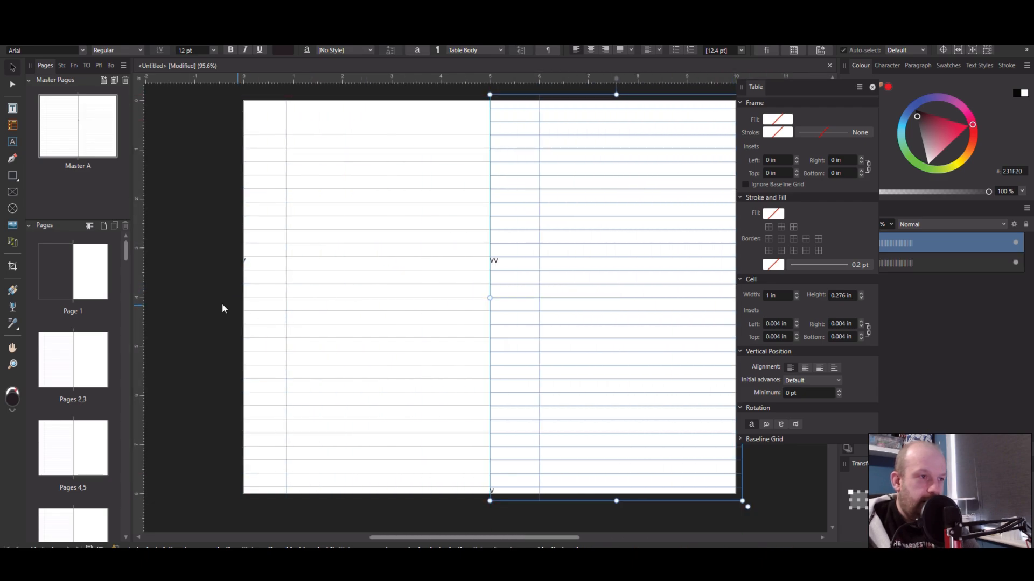
click(197, 298)
Set the first column of the left page's table to 1.125 in wide
double_click(512, 266)
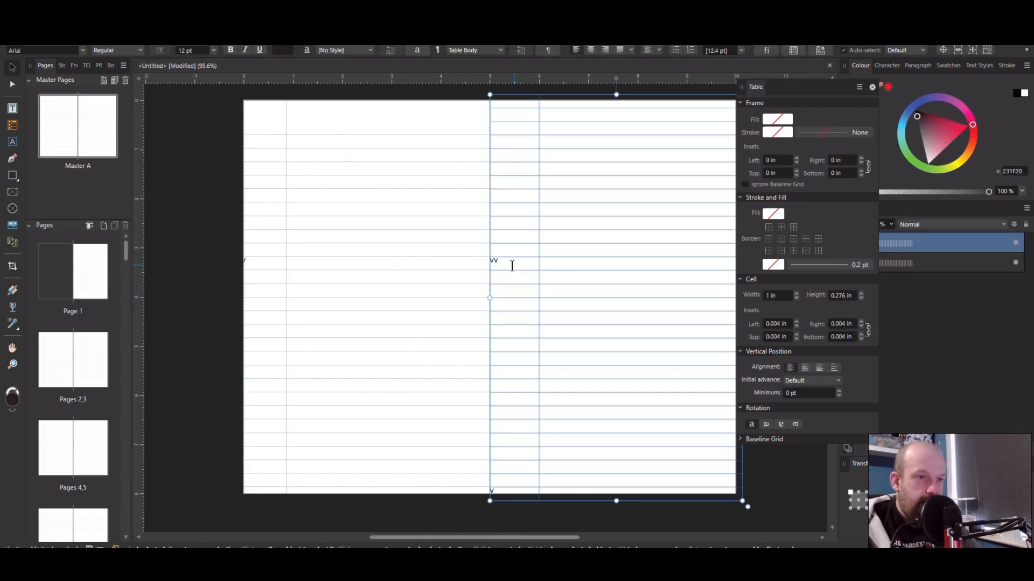
click(252, 269)
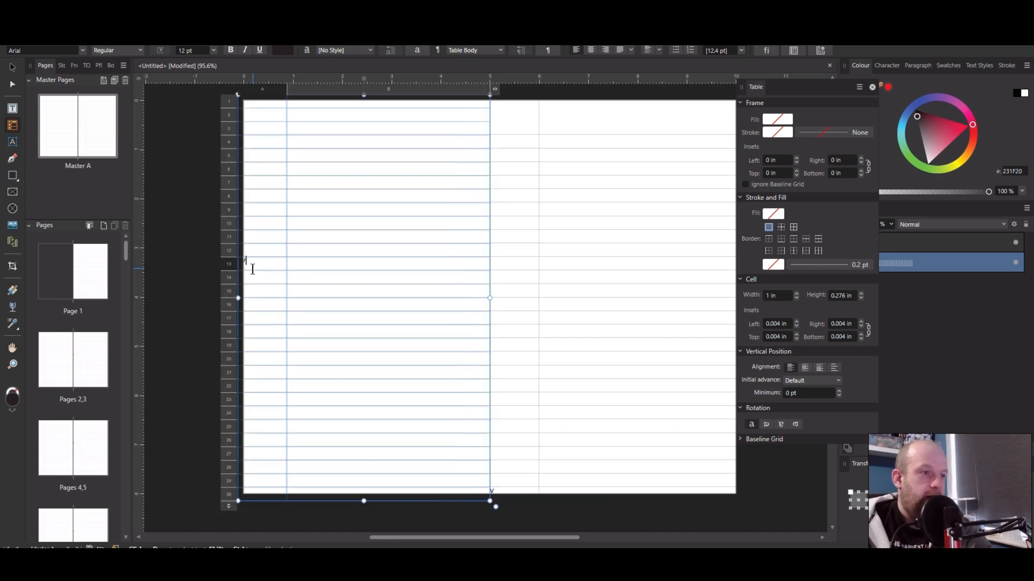
click(188, 242)
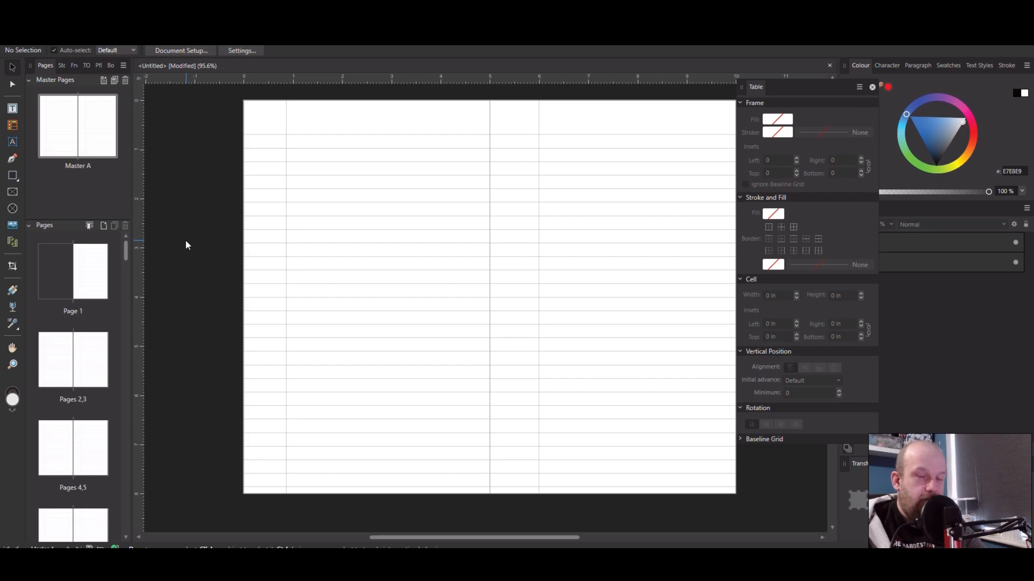
click(271, 142)
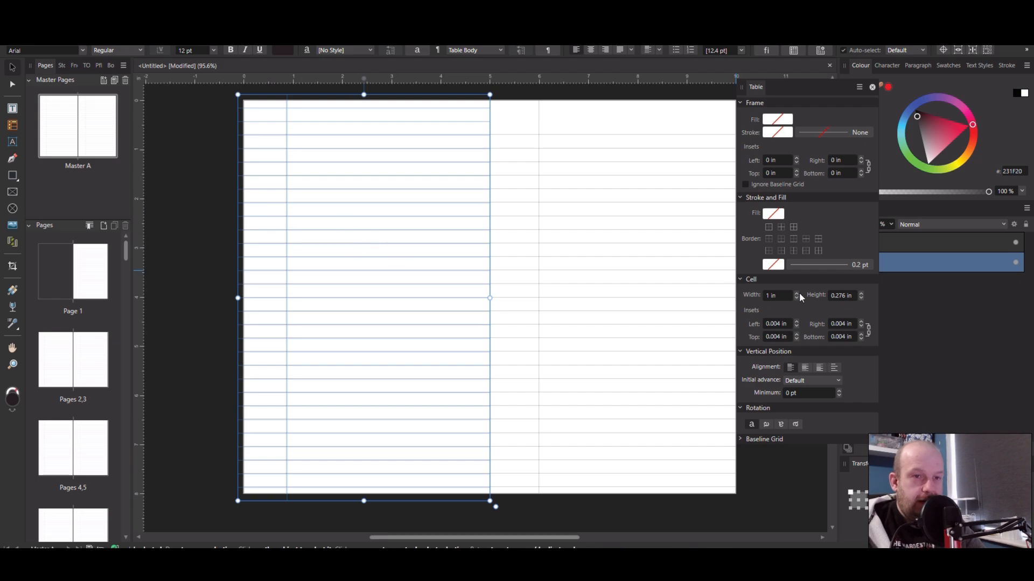
click(770, 297)
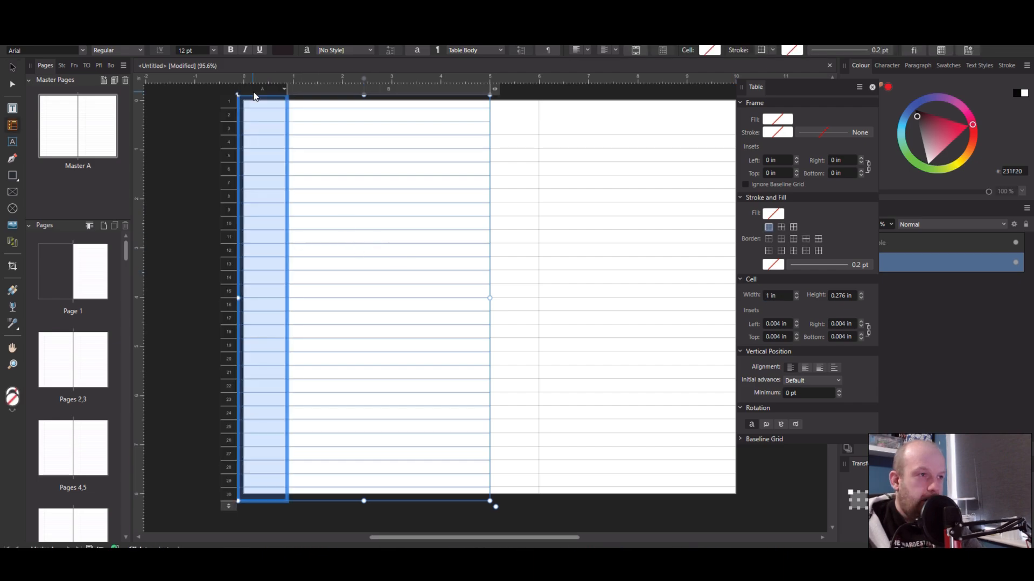
click(773, 295)
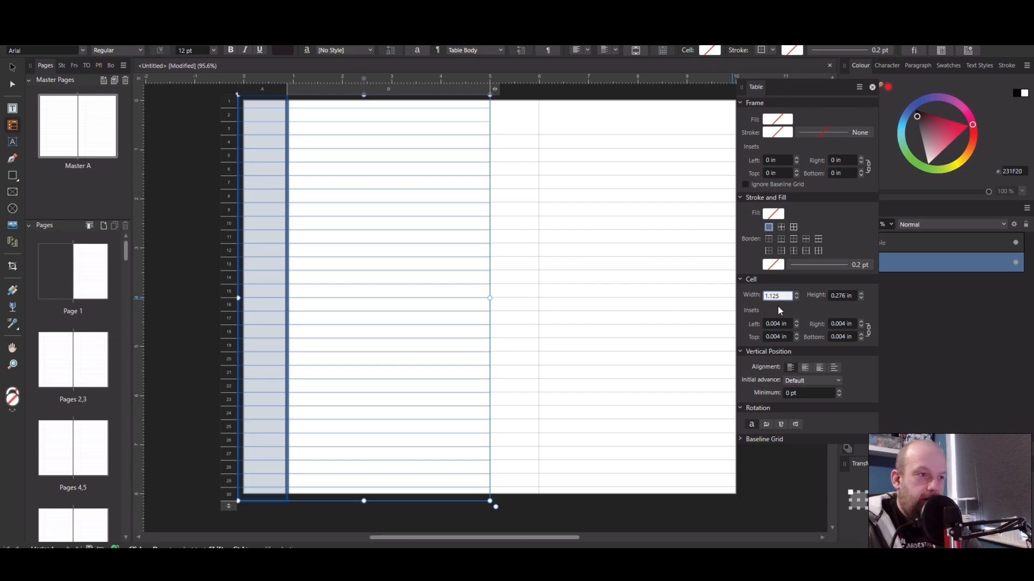
key(Return)
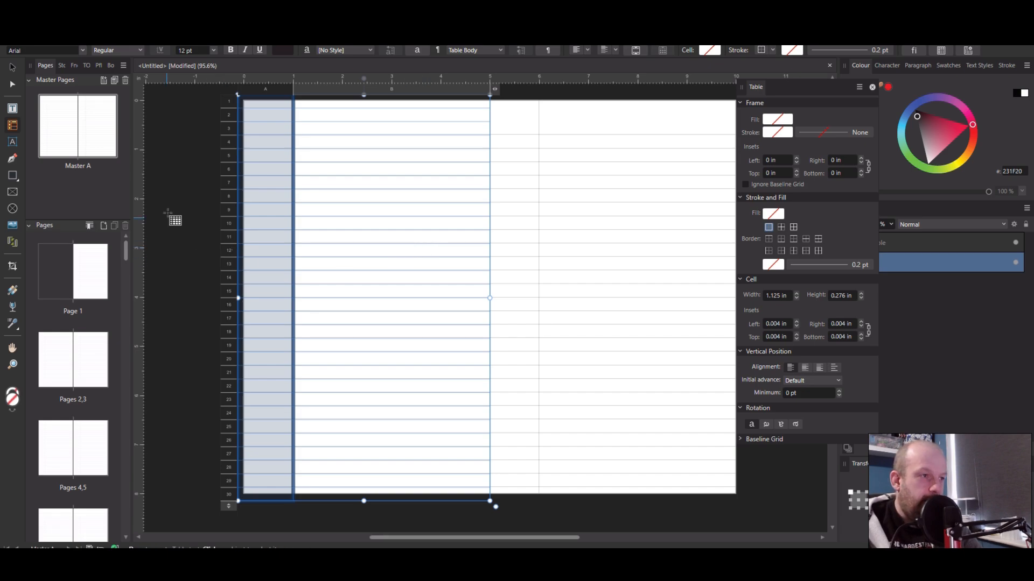
Duplicate the updated left table onto the right master page
click(12, 67)
click(184, 170)
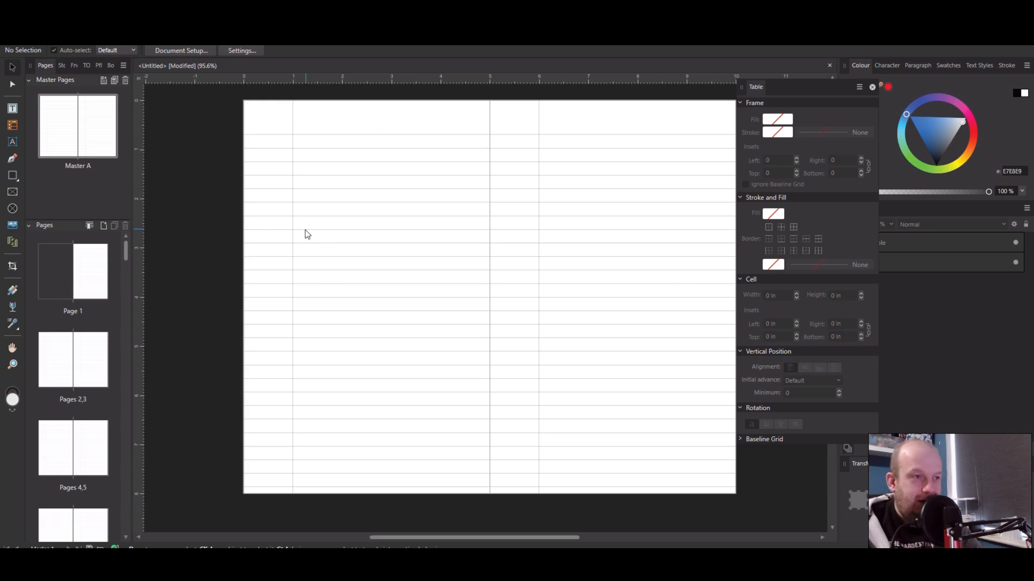
click(280, 286)
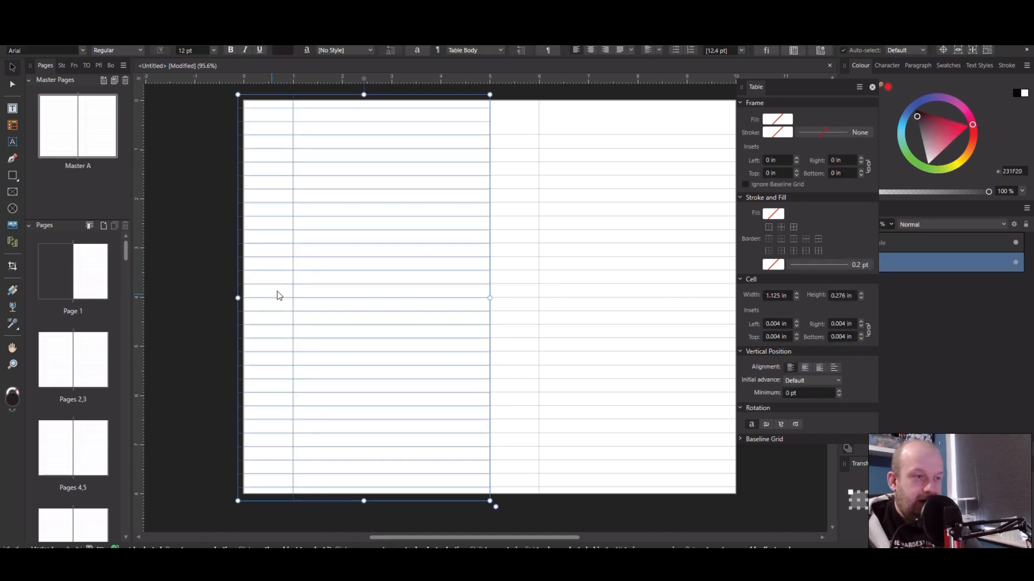
drag(329, 269, 539, 290)
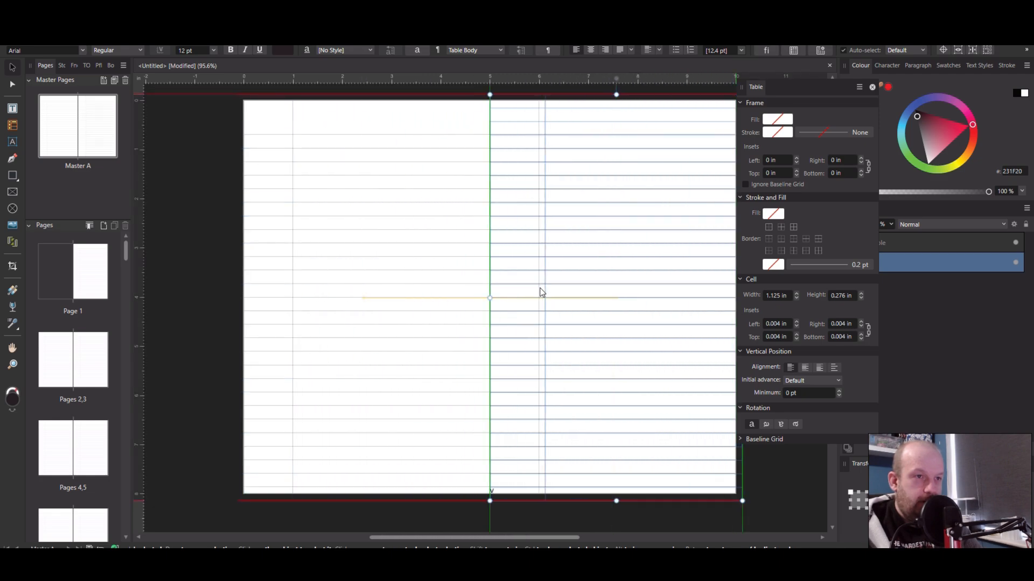
click(484, 397)
Select all cells of the right page's table and apply horizontal-only cell borders
scroll(544, 389, up, 4)
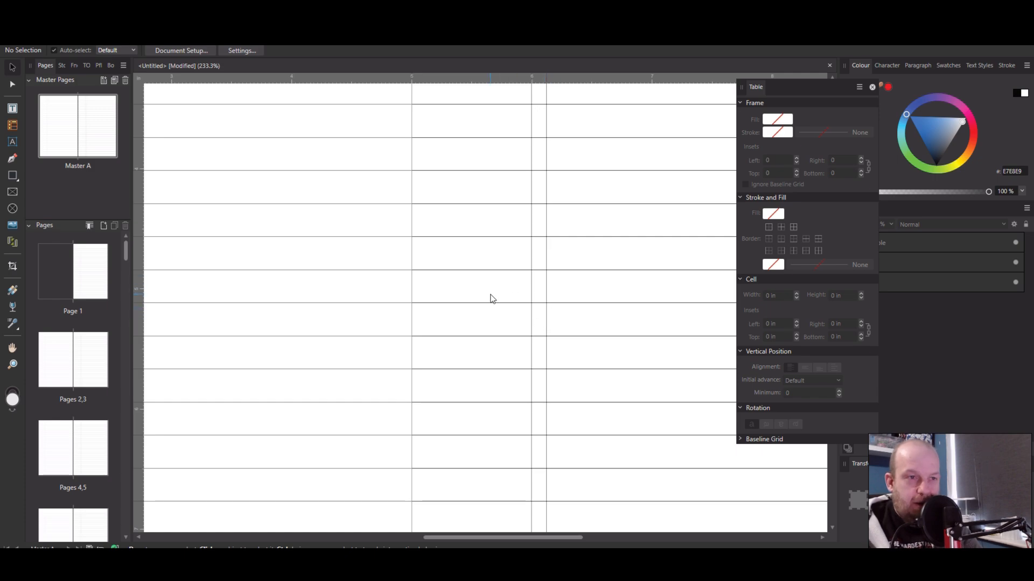
ctrl+scroll(490, 299, down, 4)
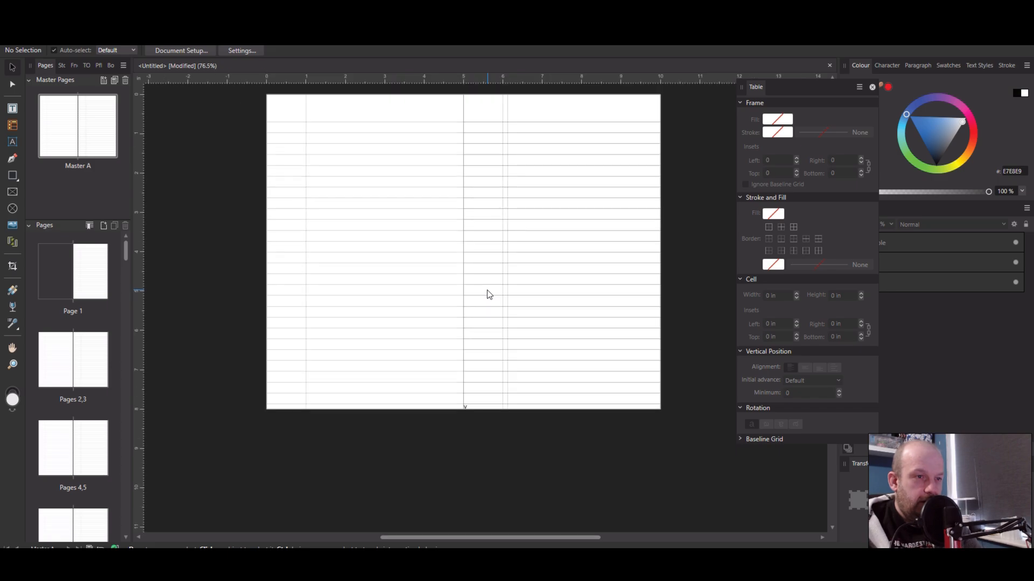
scroll(489, 297, up, 1)
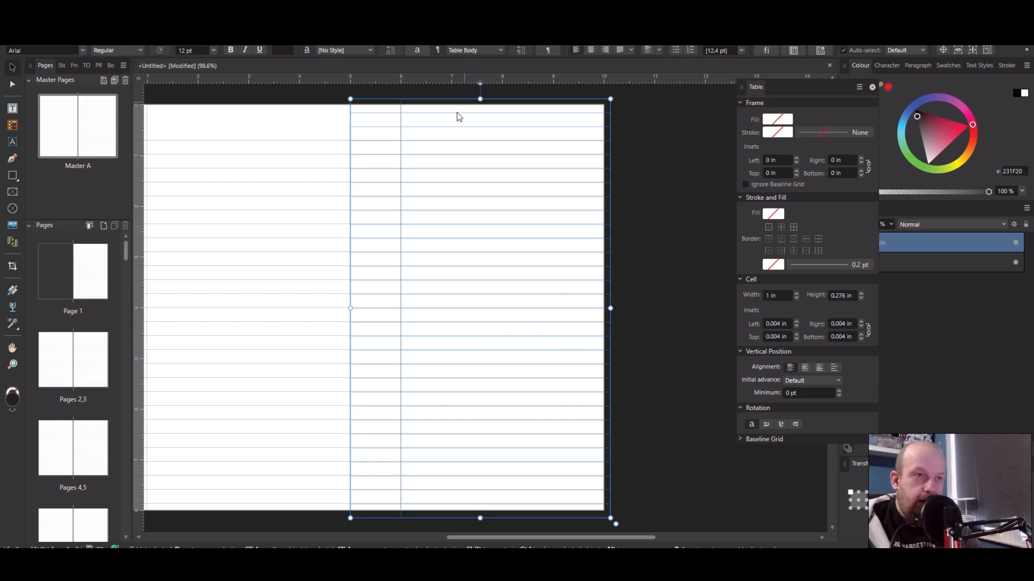
double_click(447, 131)
drag(431, 98, 382, 90)
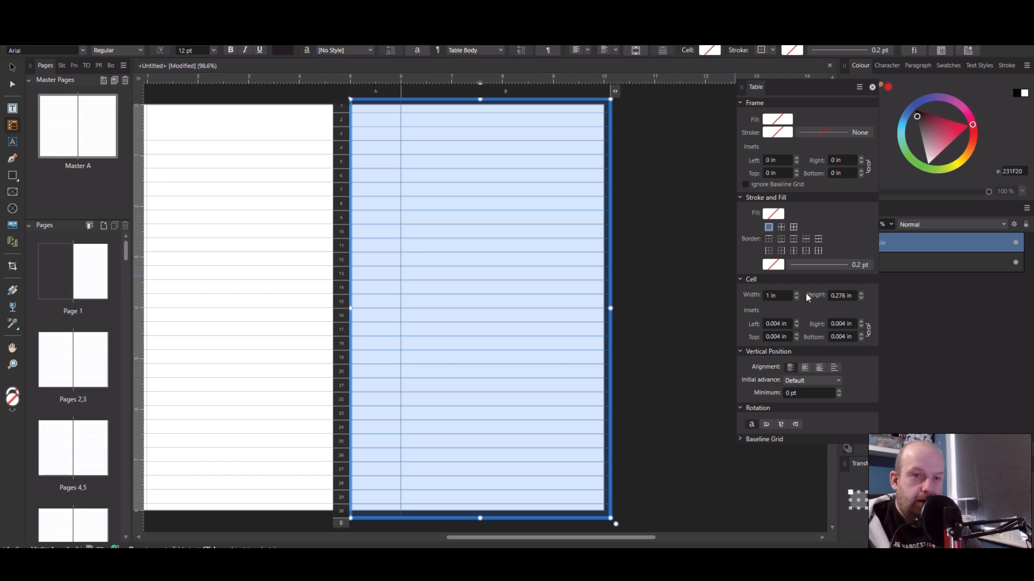
click(861, 267)
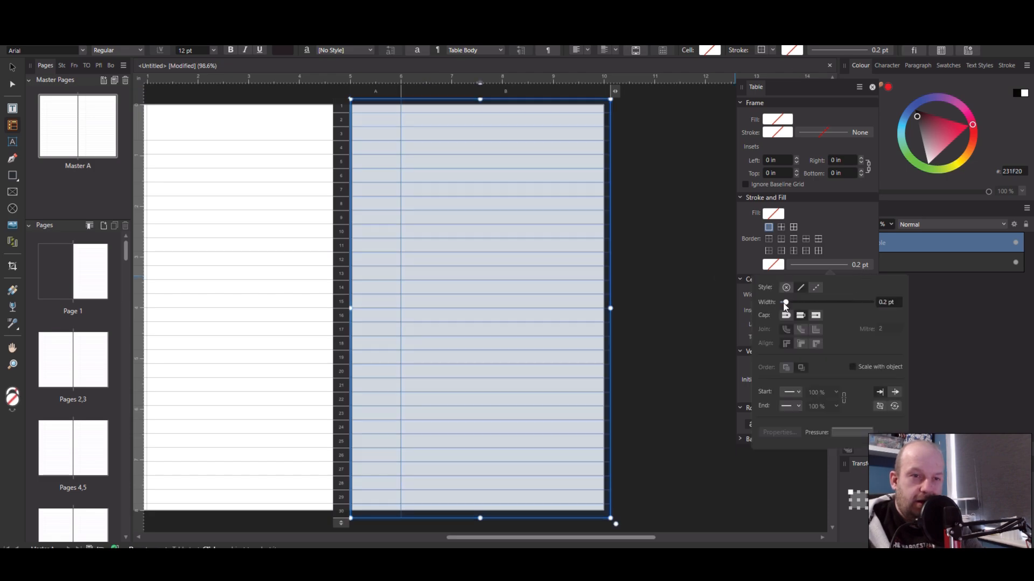
click(808, 241)
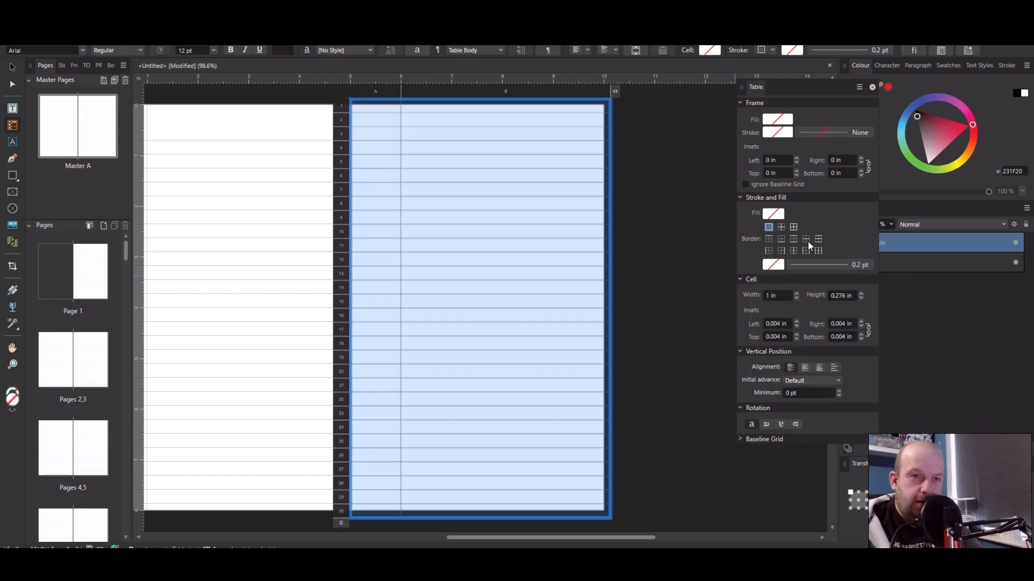
click(807, 240)
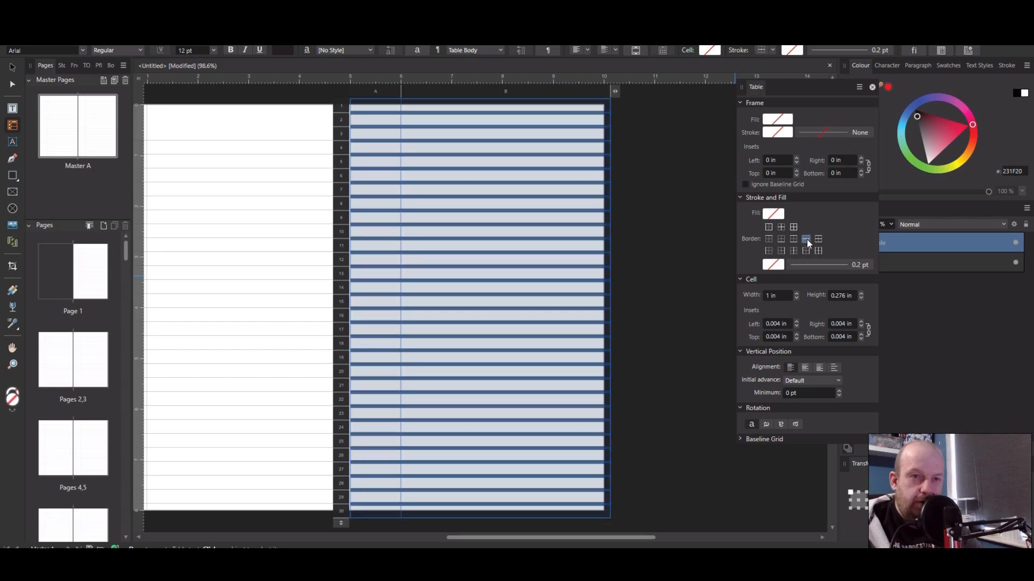
Set the cell border stroke to 0.8 pt with a dashed line style
click(833, 265)
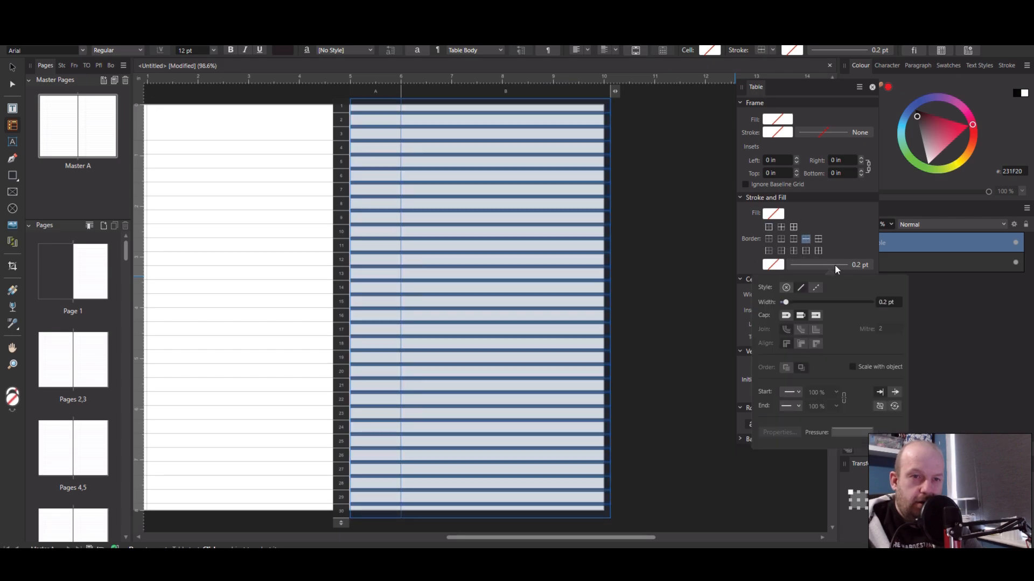
click(789, 303)
mouse_move(789, 303)
mouse_down()
mouse_move(827, 305)
mouse_move(800, 303)
mouse_up()
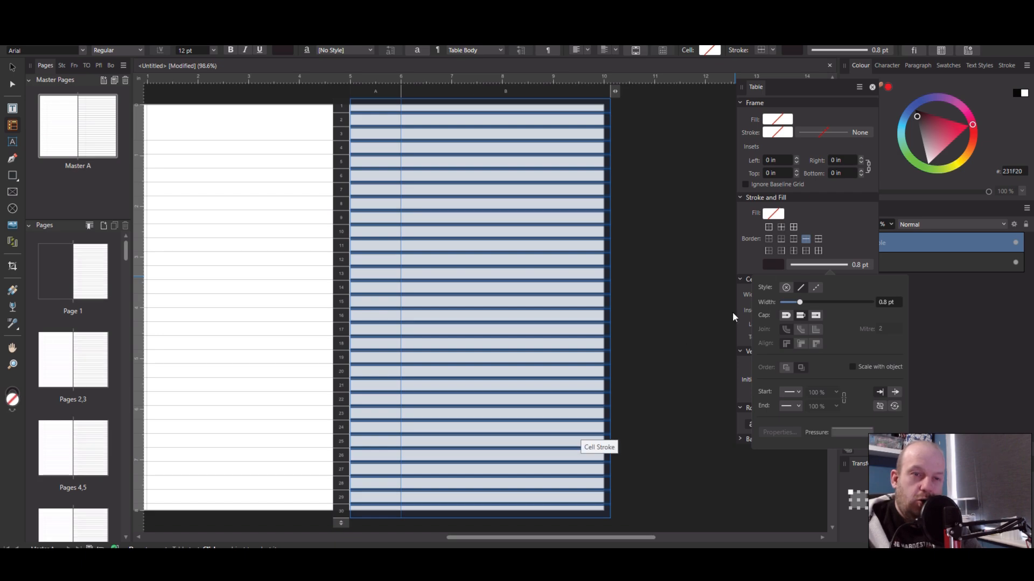
click(818, 288)
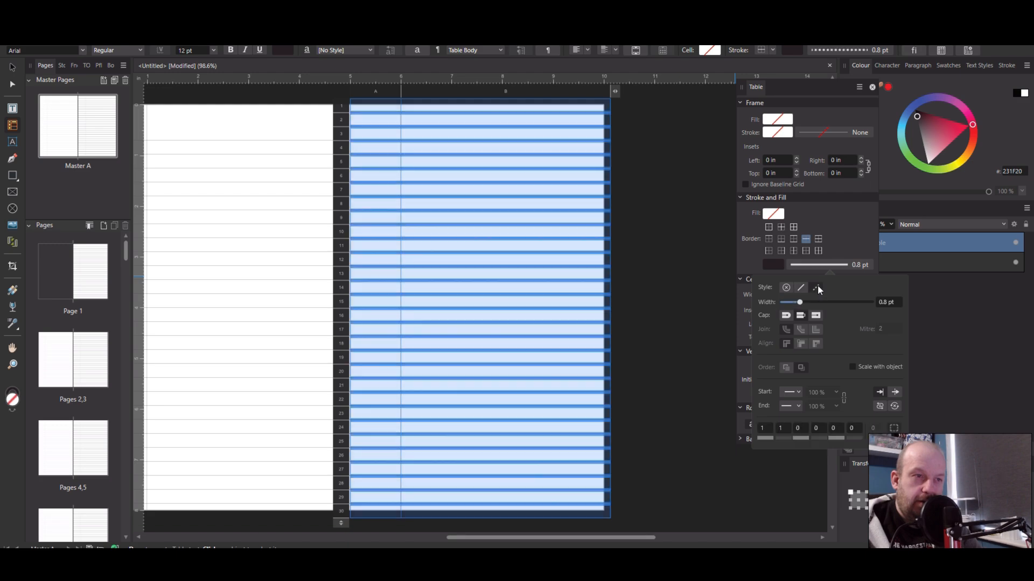
click(575, 398)
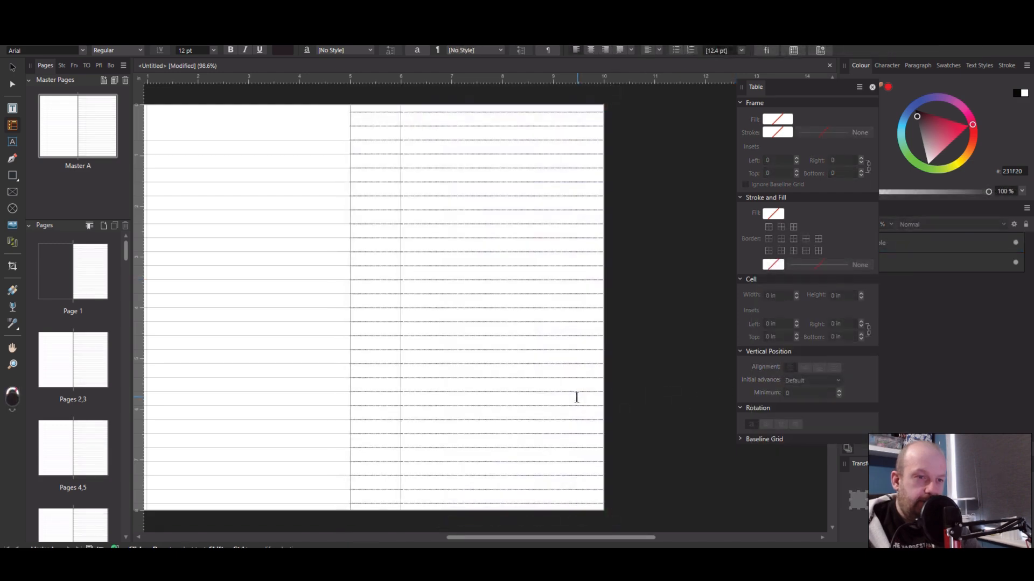
scroll(455, 390, up, 5)
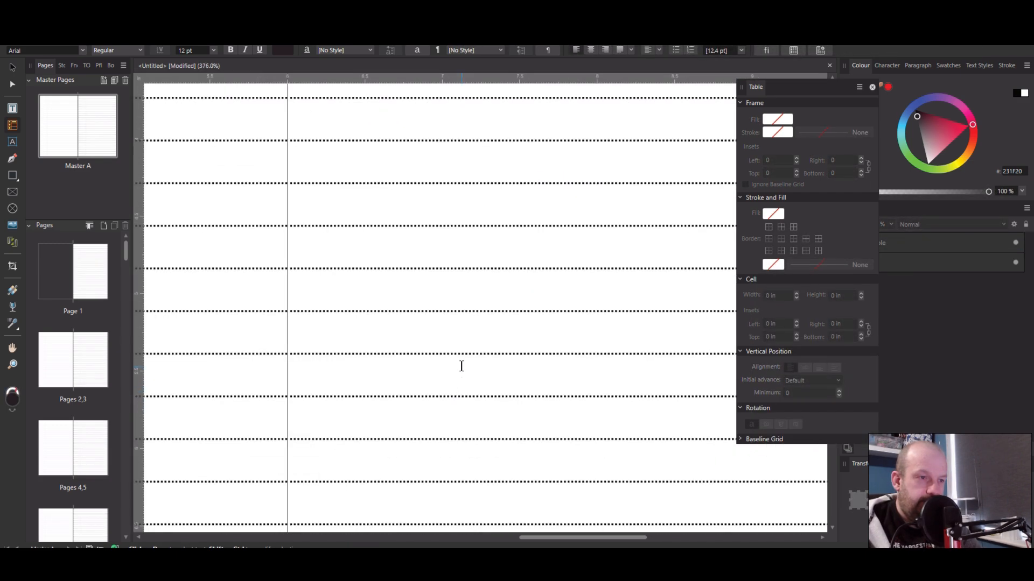
scroll(461, 366, up, 1)
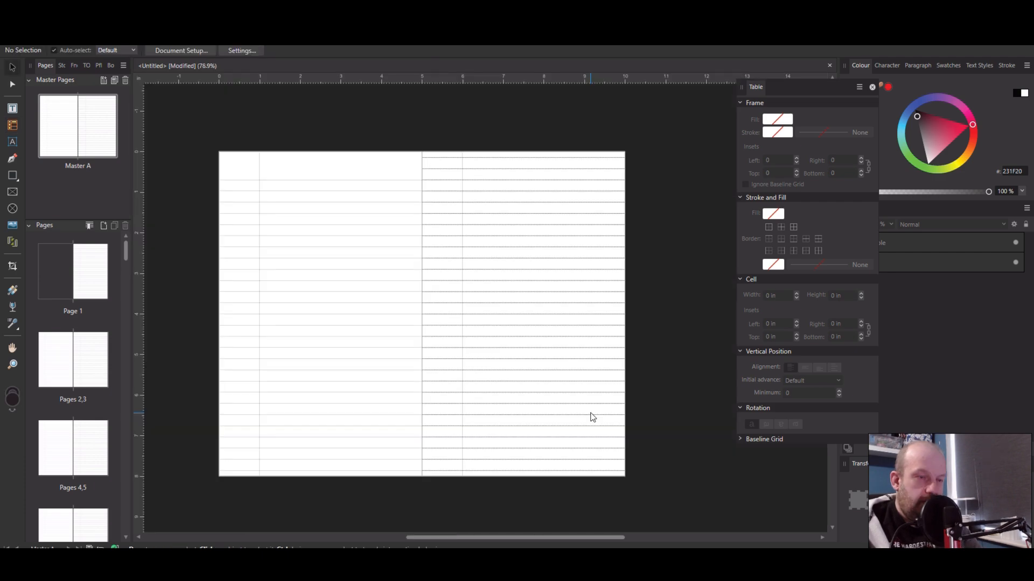